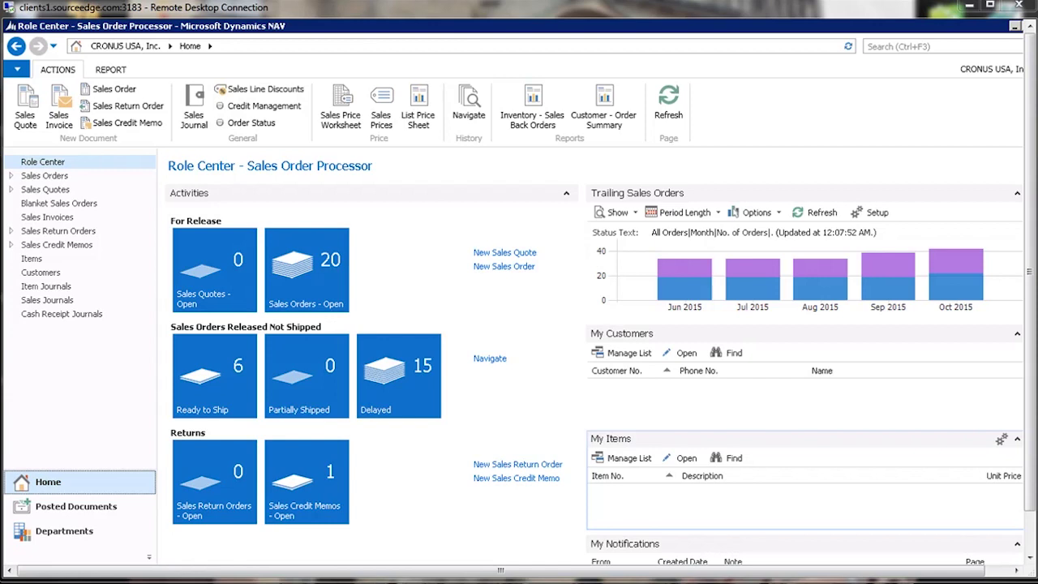
Step: Switch to the web browser to view the StrikeIron home page, and return to Dynamics NAV
{"action": "key", "text": "alt+Tab"}
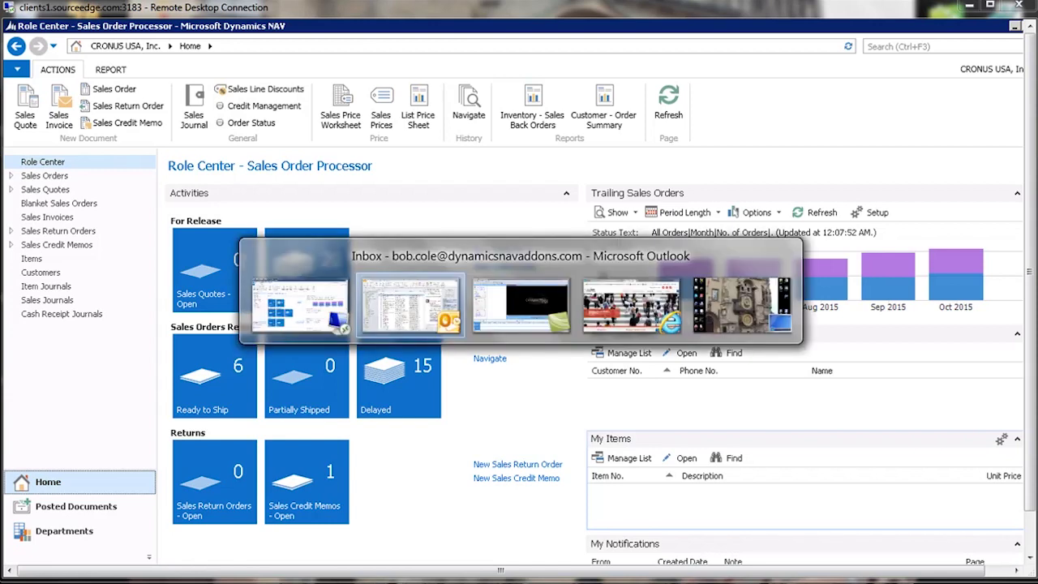
{"action": "key", "text": "Tab"}
{"action": "key", "text": "Tab"}
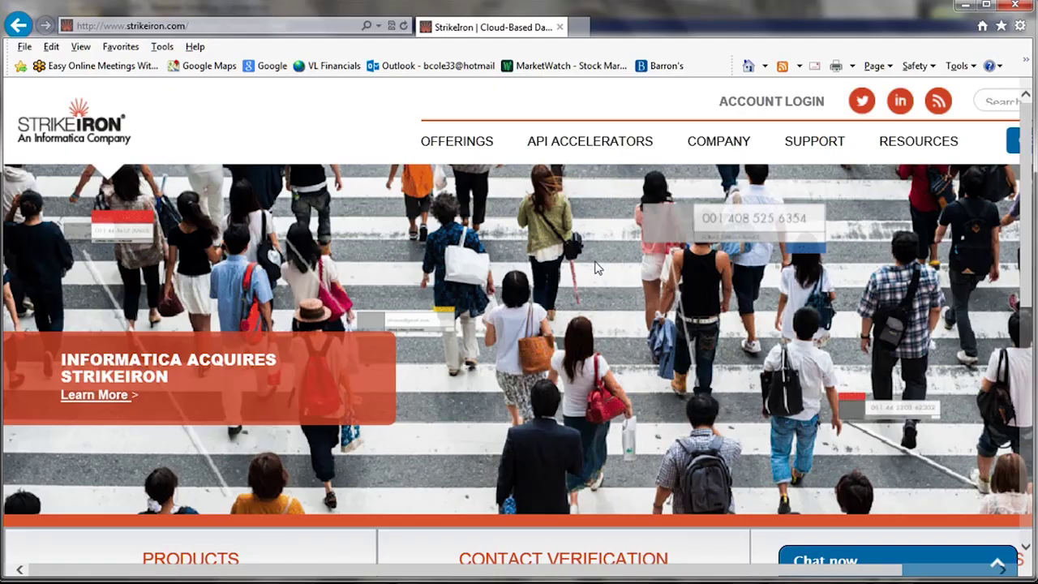
{"action": "key", "text": "alt+Tab"}
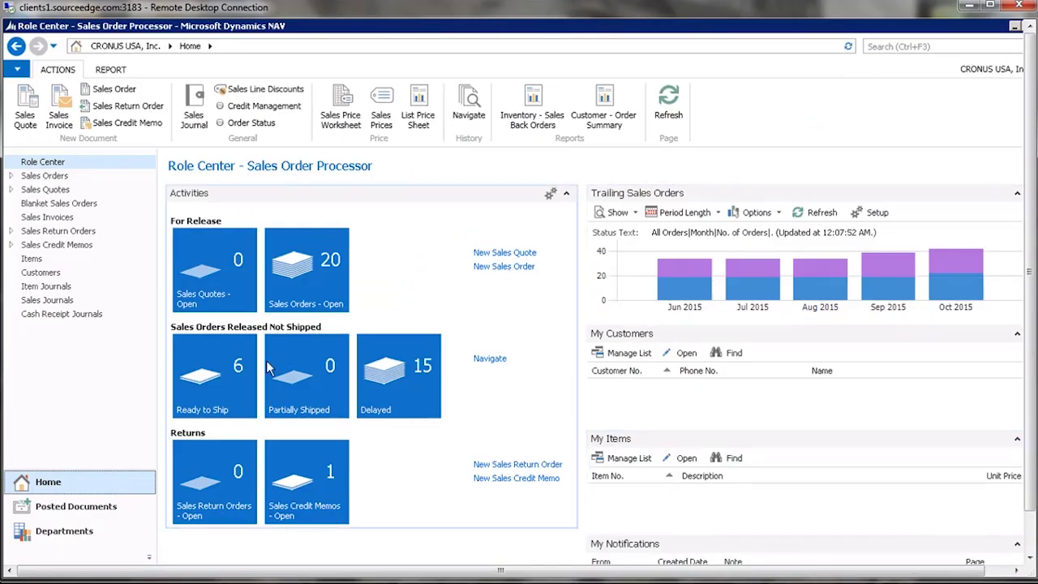
Step: Open the Currency Import Setup of the Easy Currency Exchange department and place the cursor in the Base Currency value
{"action": "left_click", "coordinate": [74, 528]}
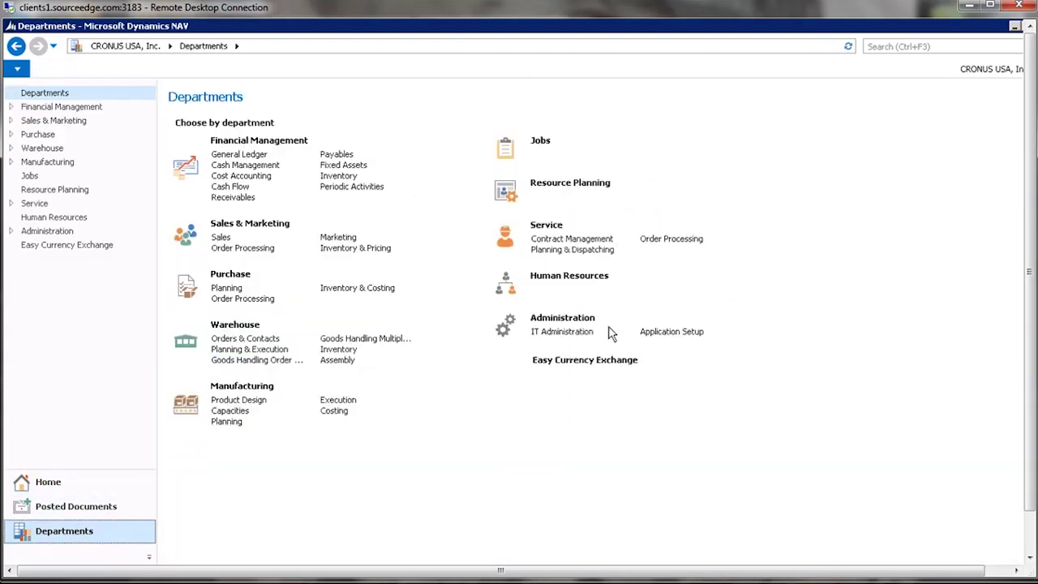
{"action": "left_click", "coordinate": [605, 364]}
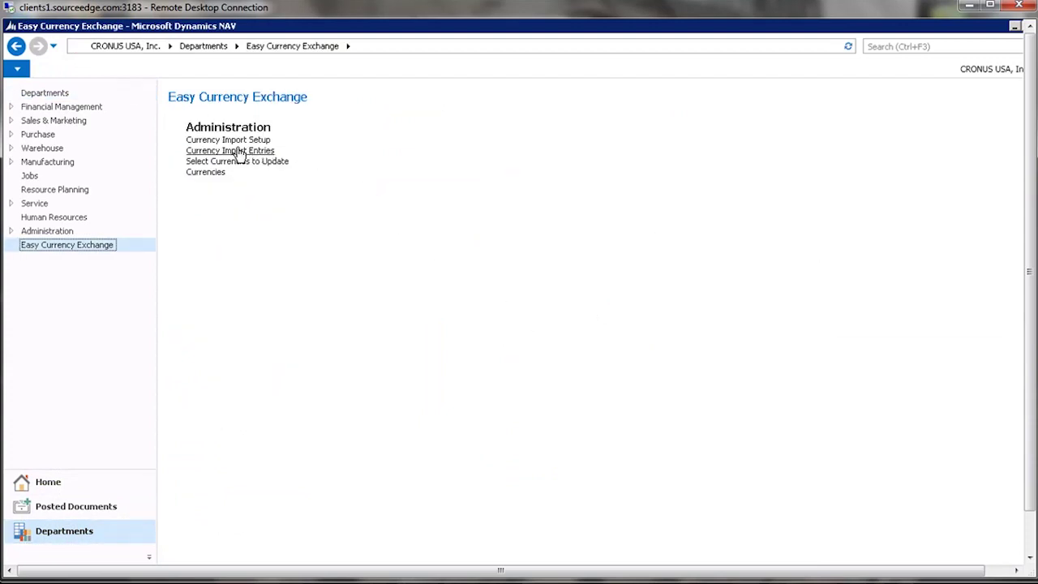
{"action": "left_click", "coordinate": [228, 141]}
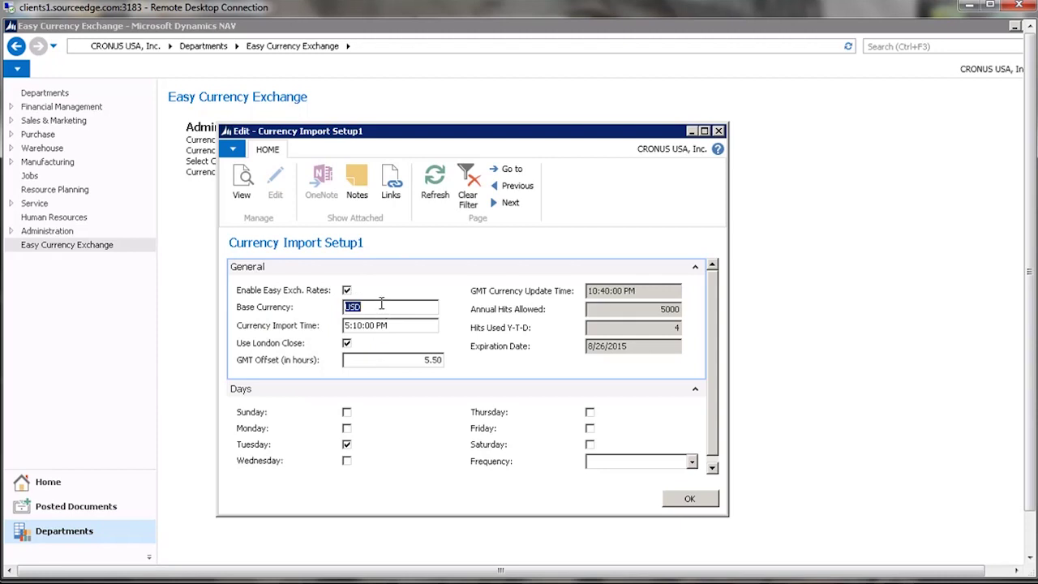
{"action": "left_click", "coordinate": [386, 309]}
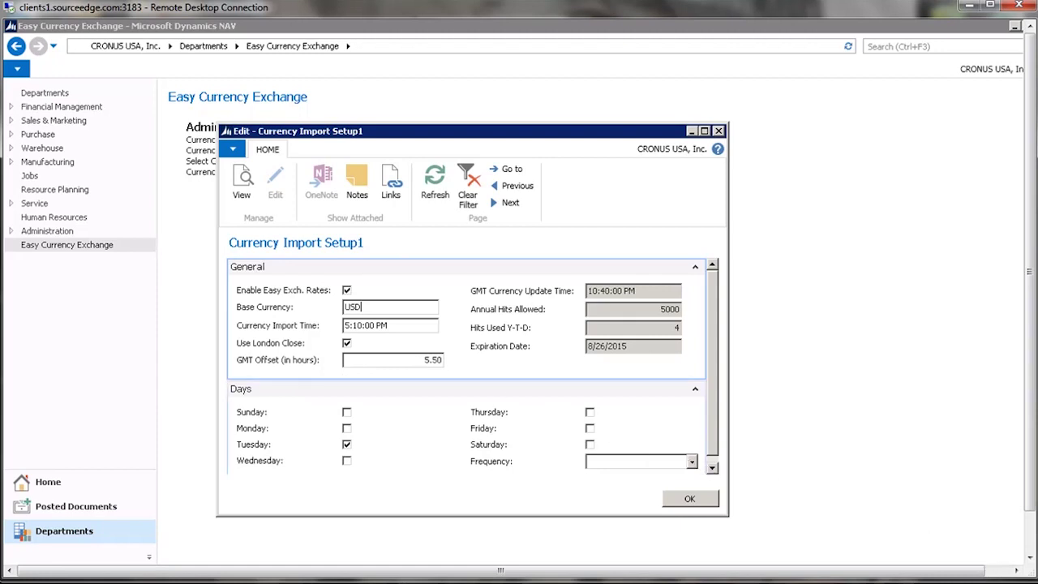
Step: Check the local computer's time zone in the Windows date and time settings and close them without changes
{"action": "mouse_move", "coordinate": [982, 580]}
{"action": "mouse_move", "coordinate": [1012, 576]}
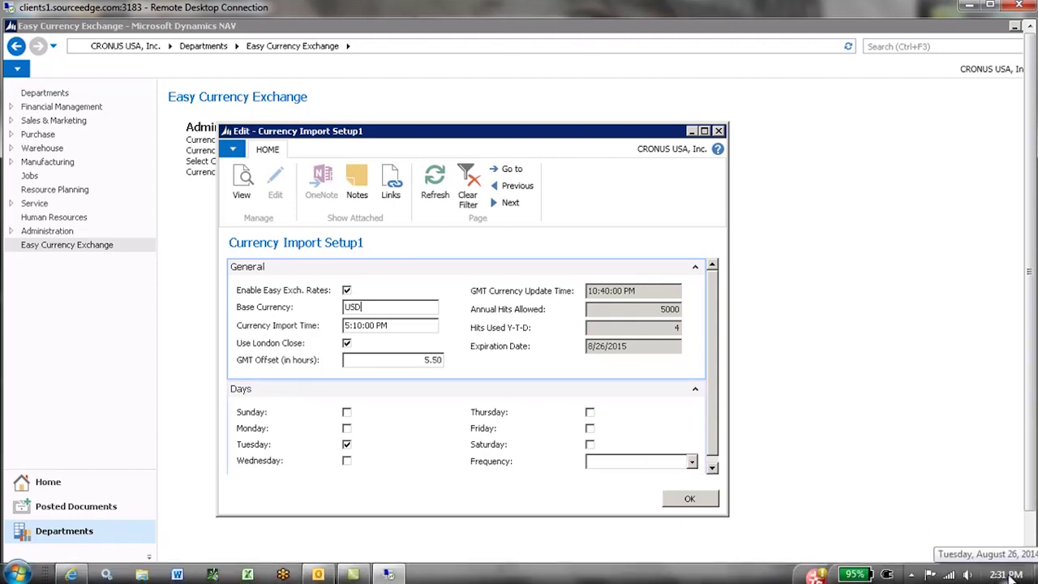
{"action": "left_click", "coordinate": [1009, 576]}
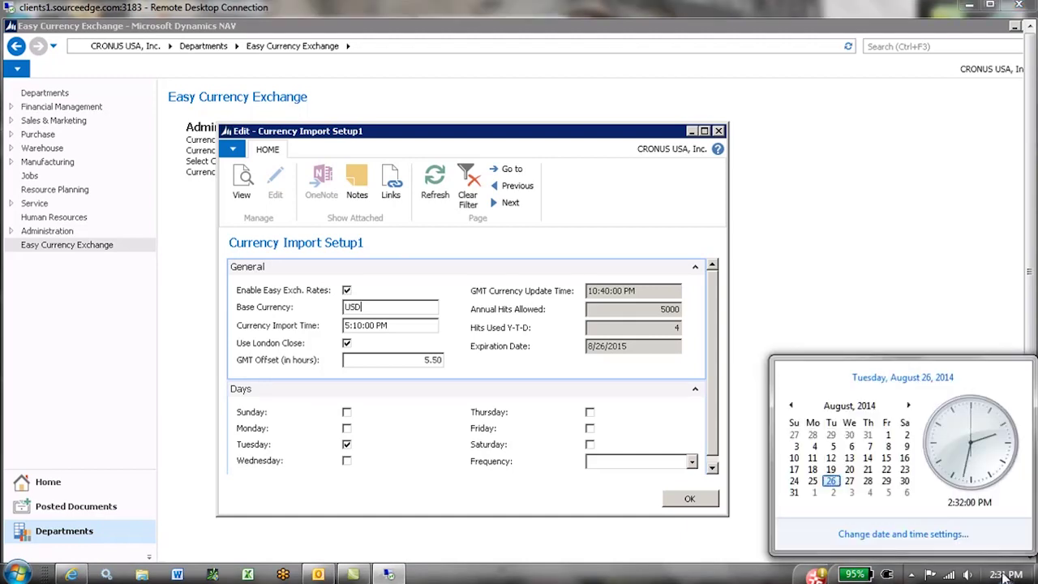
{"action": "left_click", "coordinate": [884, 534]}
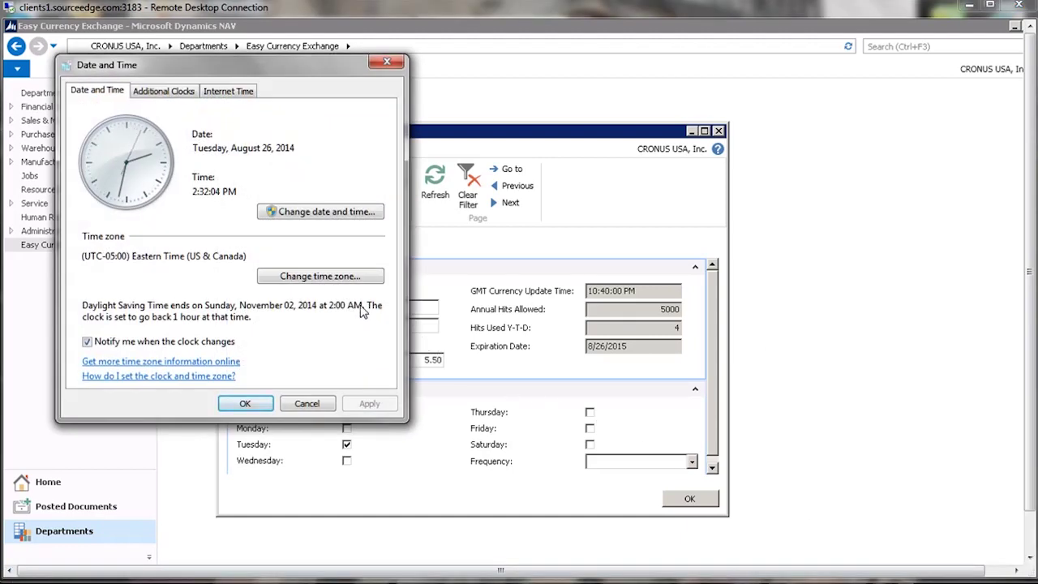
{"action": "left_click", "coordinate": [306, 277]}
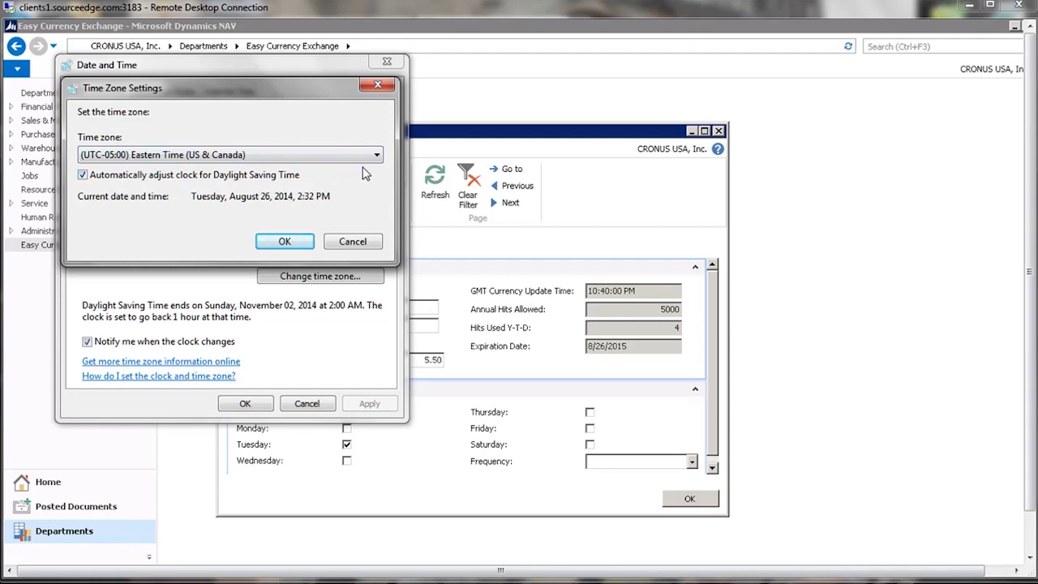
{"action": "key", "text": "Return"}
{"action": "key", "text": "Escape"}
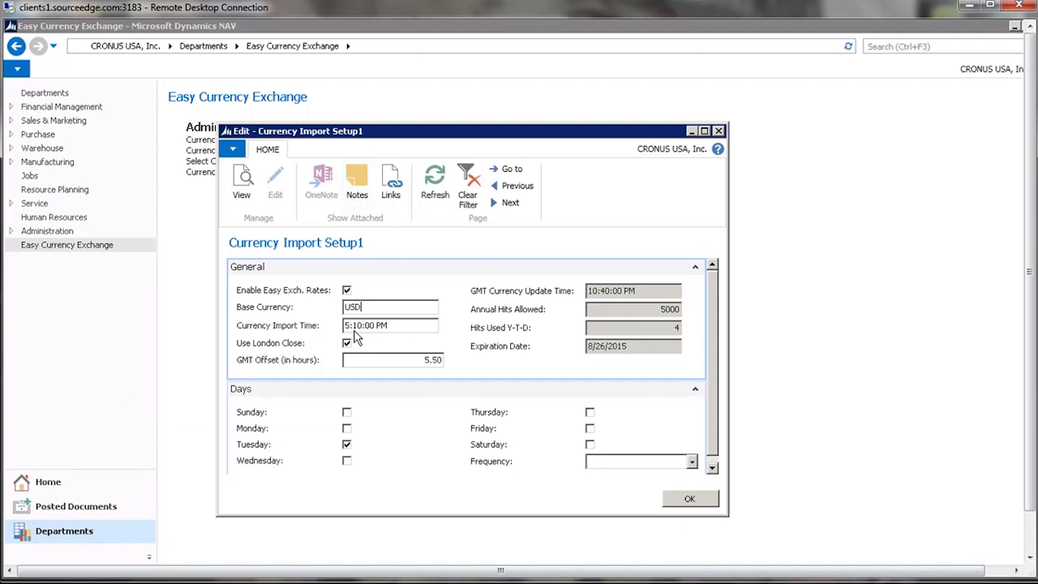
Step: Set the GMT offset in the import setup to -5.00 hours
{"action": "left_click", "coordinate": [411, 360]}
{"action": "key", "text": "BackSpace"}
{"action": "type", "text": "0"}
{"action": "key", "text": "Tab"}
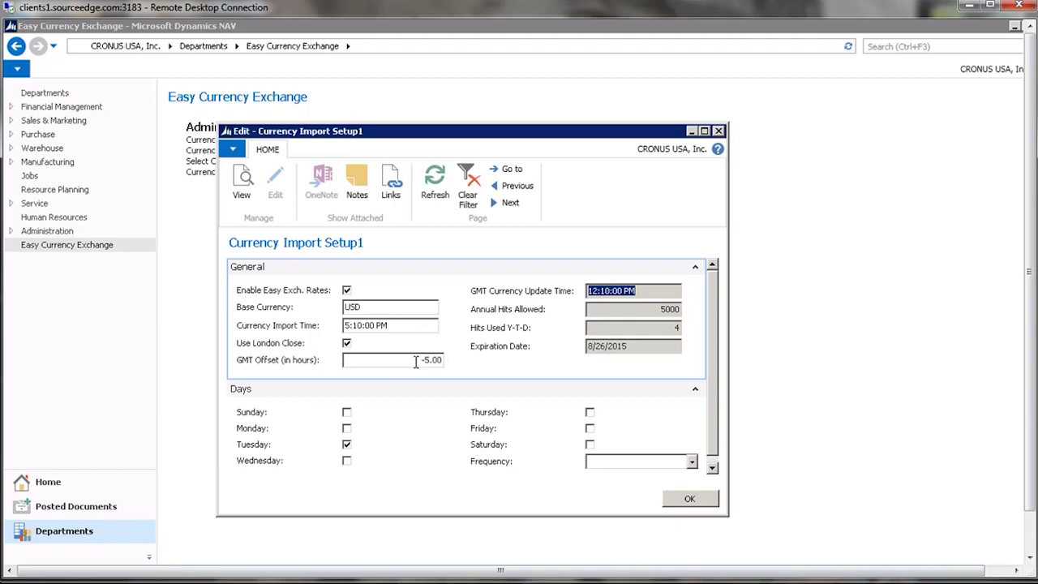
Step: Set the GMT offset back to 5.50 hours
{"action": "left_click", "coordinate": [418, 362]}
{"action": "key", "text": "BackSpace"}
{"action": "key", "text": "BackSpace"}
{"action": "type", "text": "5"}
{"action": "key", "text": "Tab"}
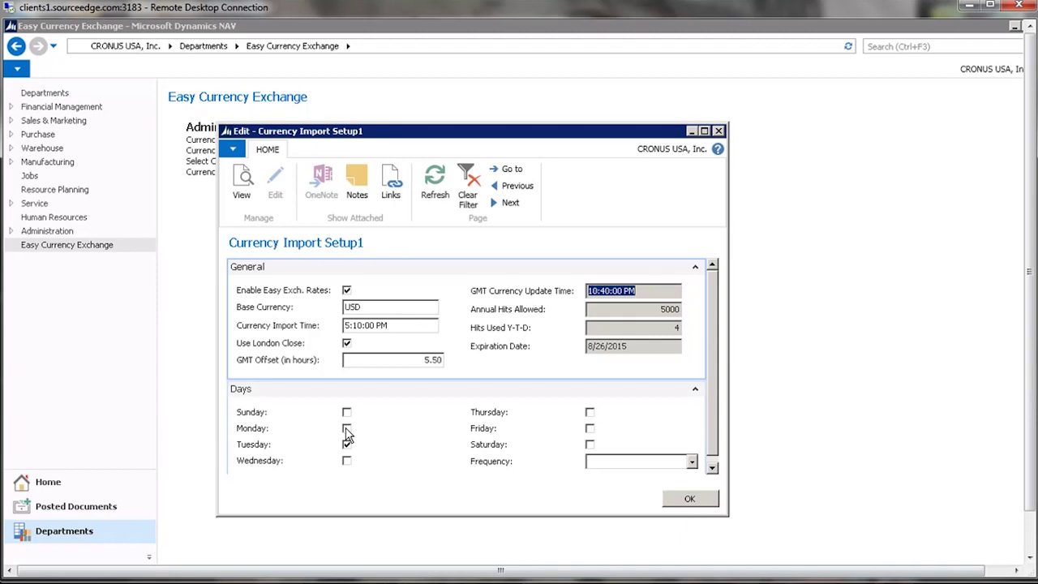
Step: Enable Monday, Wednesday and Friday as currency import days
{"action": "left_click", "coordinate": [347, 429]}
{"action": "left_click", "coordinate": [347, 461]}
{"action": "left_click", "coordinate": [589, 429]}
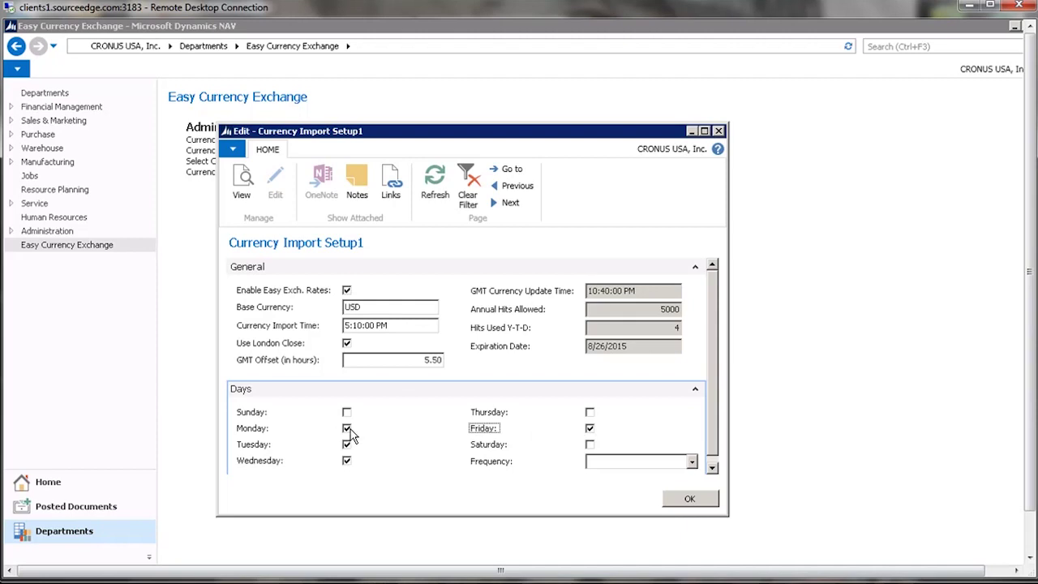
Step: Disable Friday, Wednesday and Tuesday as import days, keeping only Monday selected
{"action": "left_click", "coordinate": [589, 434]}
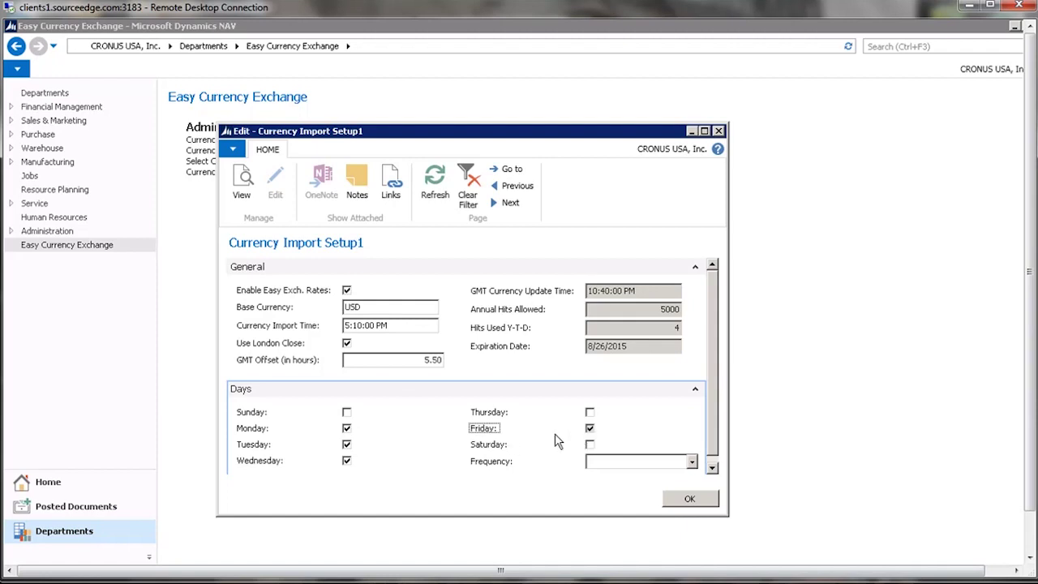
{"action": "left_click", "coordinate": [346, 464]}
{"action": "left_click", "coordinate": [347, 446]}
Step: Set the import frequency first to 2W and finally to 1M
{"action": "left_click", "coordinate": [692, 463]}
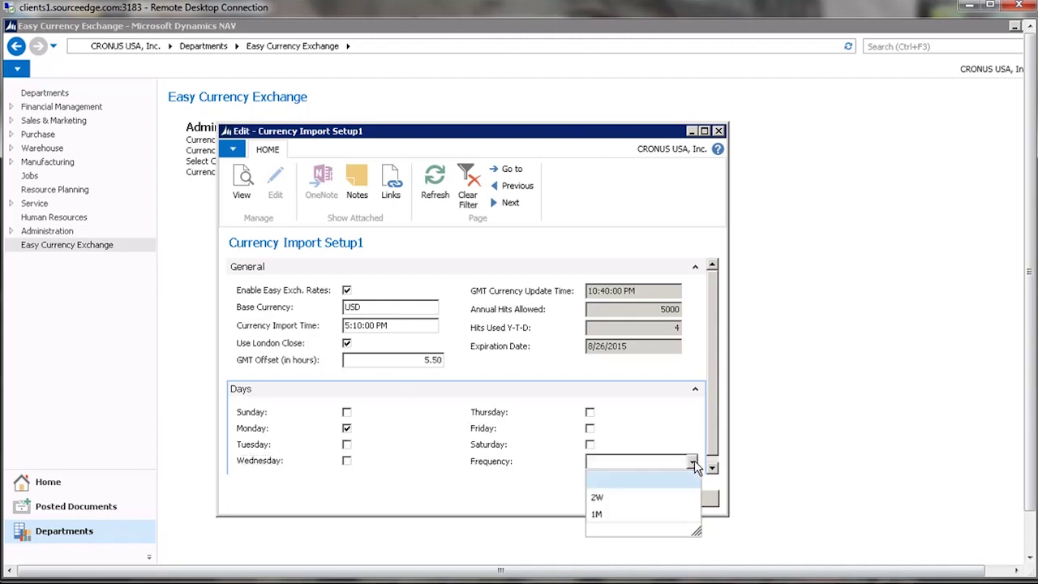
{"action": "left_click", "coordinate": [614, 500]}
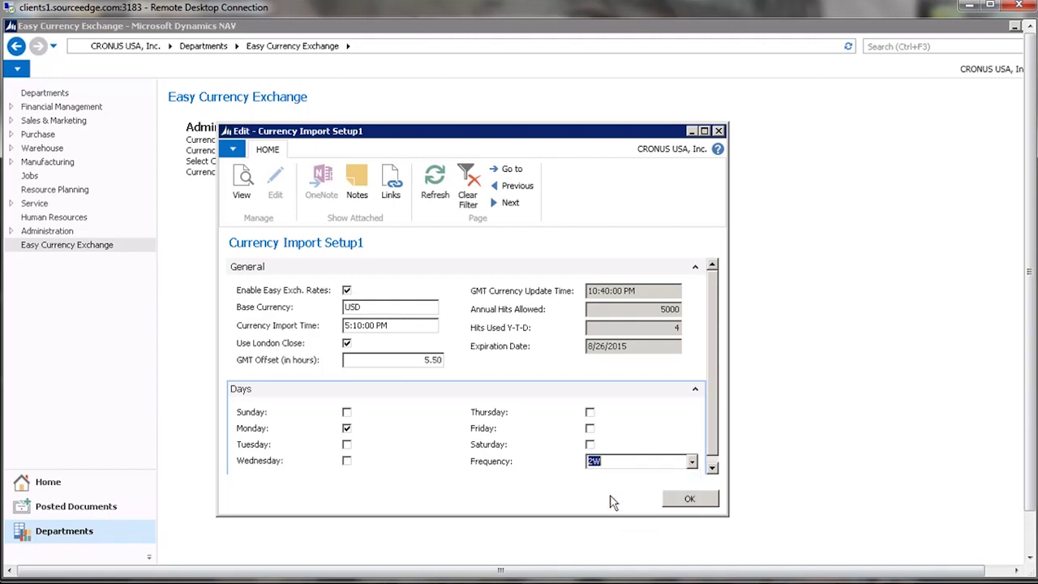
{"action": "left_click", "coordinate": [692, 462]}
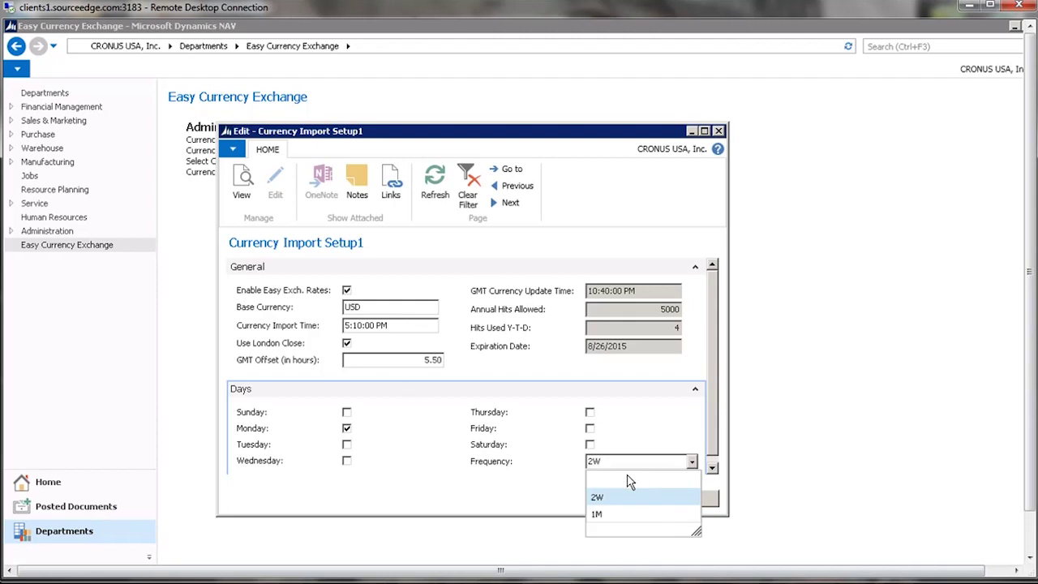
{"action": "left_click", "coordinate": [598, 516]}
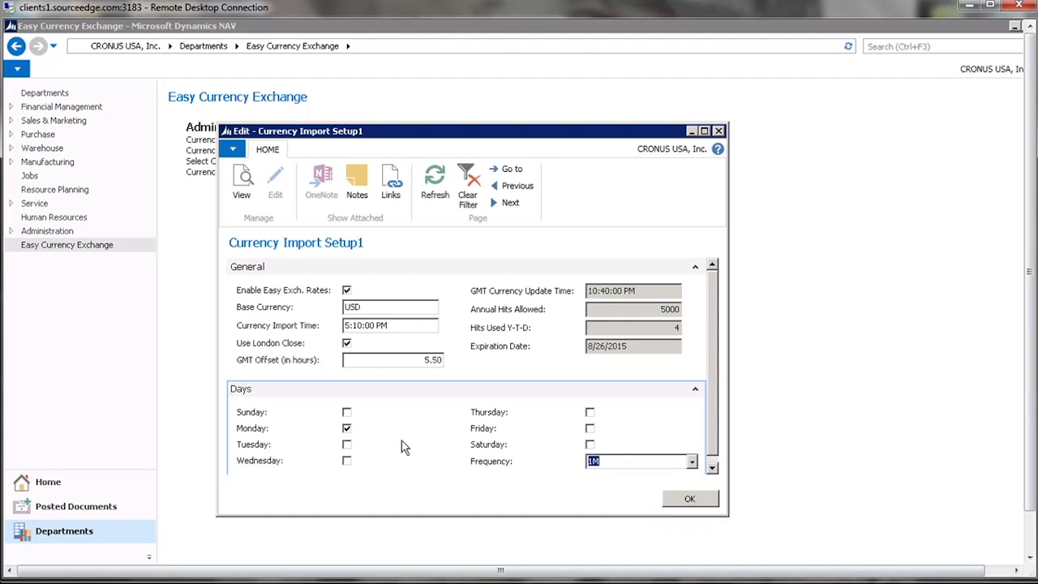
Step: Try to enable Friday as a second import day alongside the frequency, and refresh the page to discard the change
{"action": "left_click", "coordinate": [591, 430]}
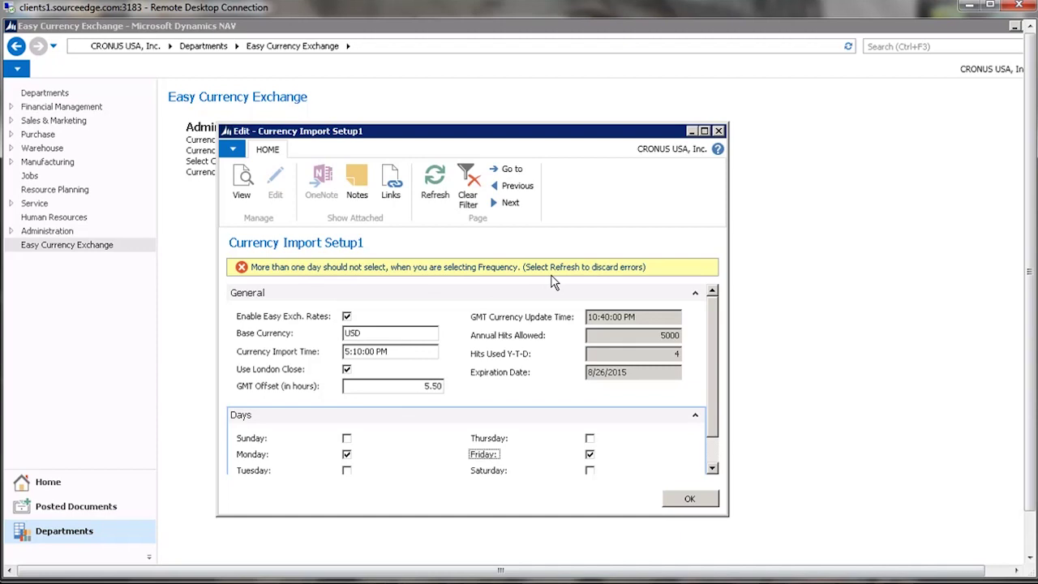
{"action": "key", "text": "F5"}
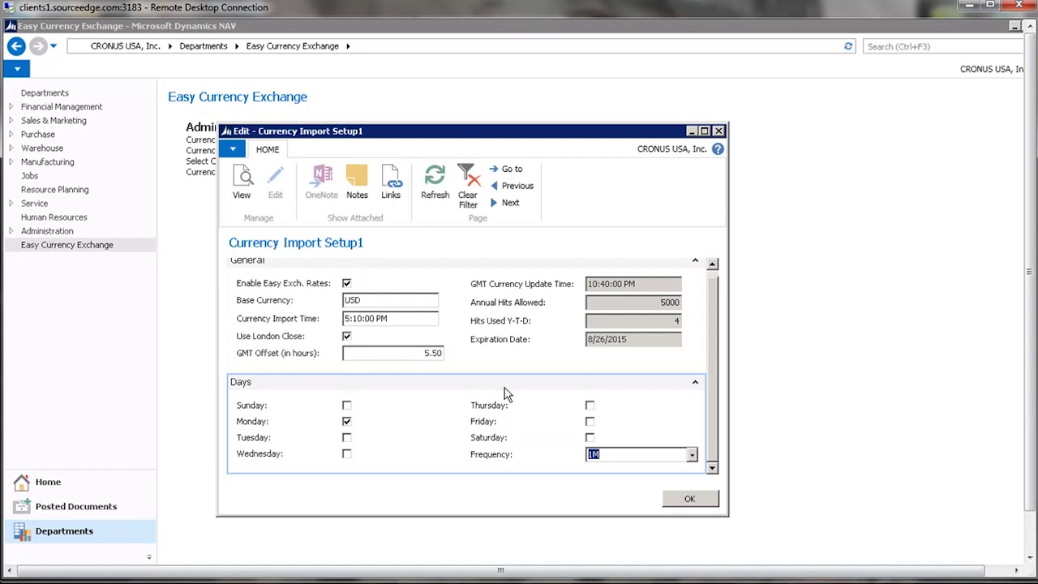
Step: Close the import setup, open the Select Currencies to Update list and set its header height to two lines
{"action": "key", "text": "Escape"}
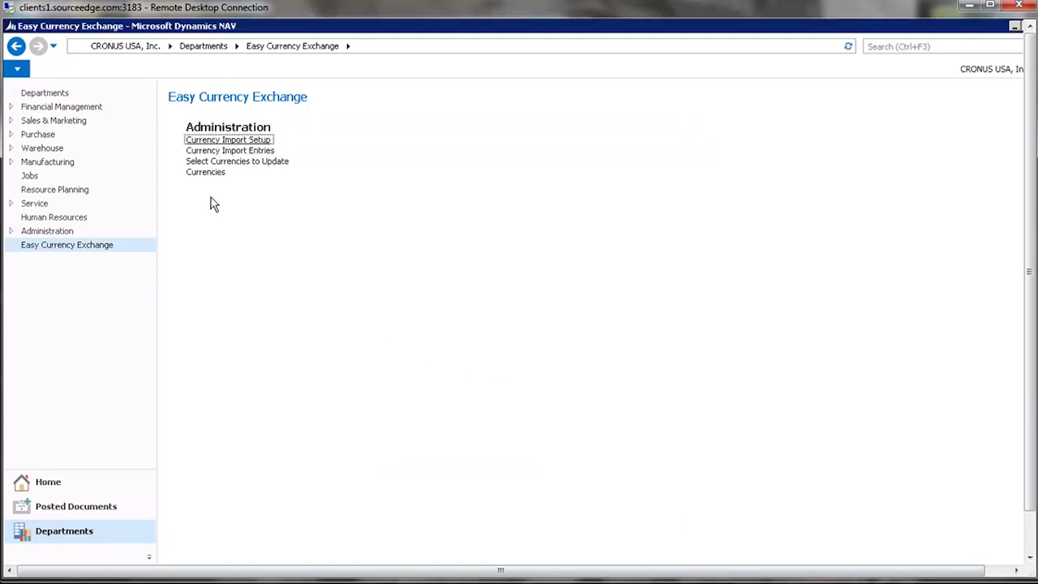
{"action": "left_click", "coordinate": [250, 170]}
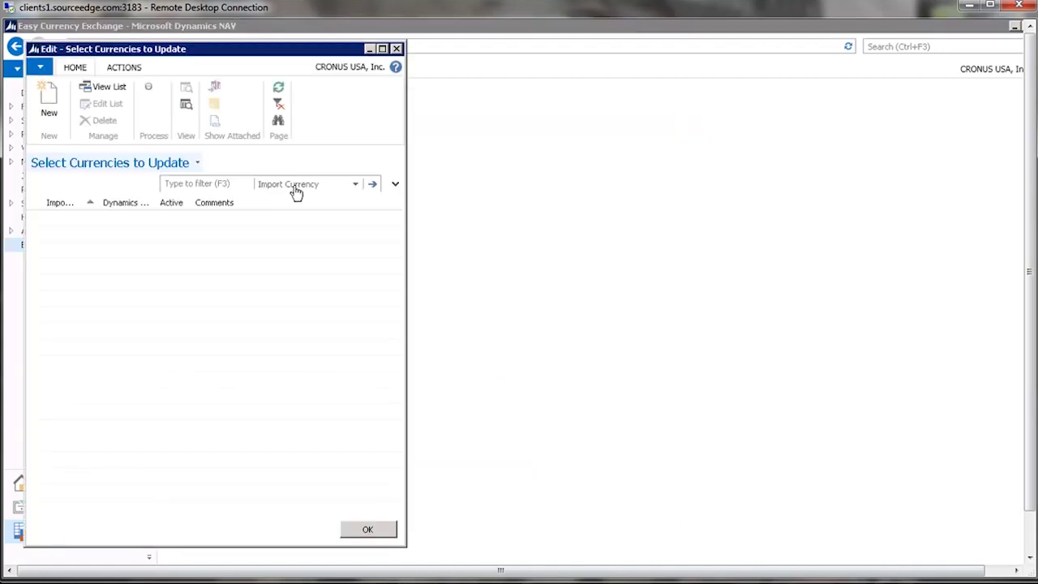
{"action": "right_click", "coordinate": [134, 208]}
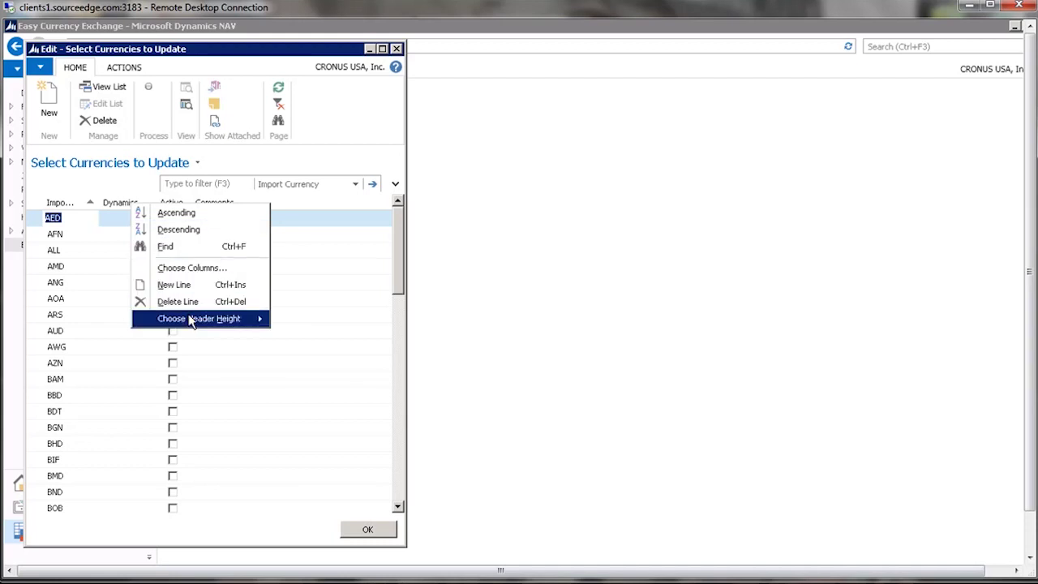
{"action": "mouse_move", "coordinate": [193, 320]}
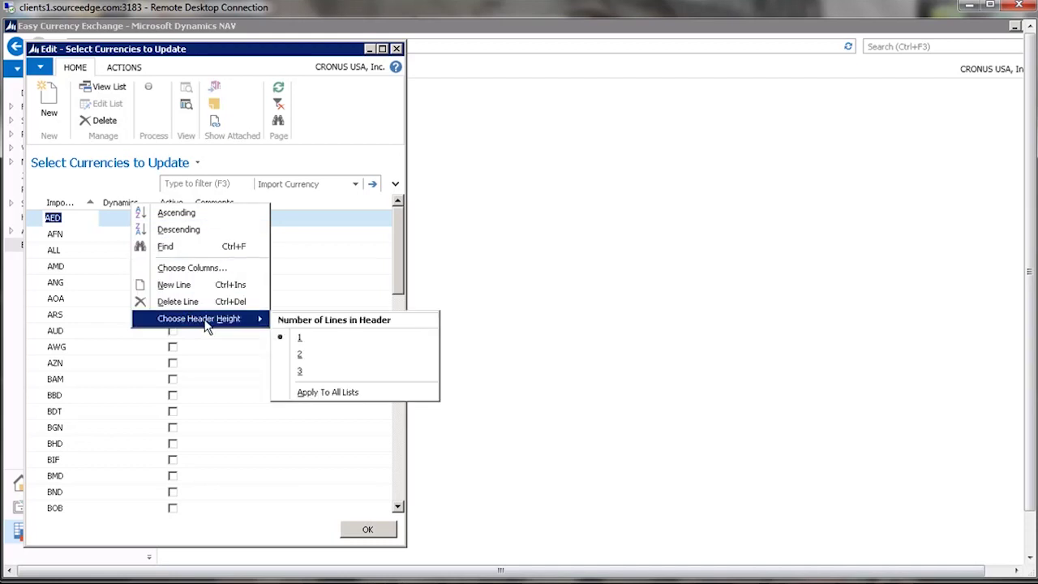
{"action": "left_click", "coordinate": [316, 356]}
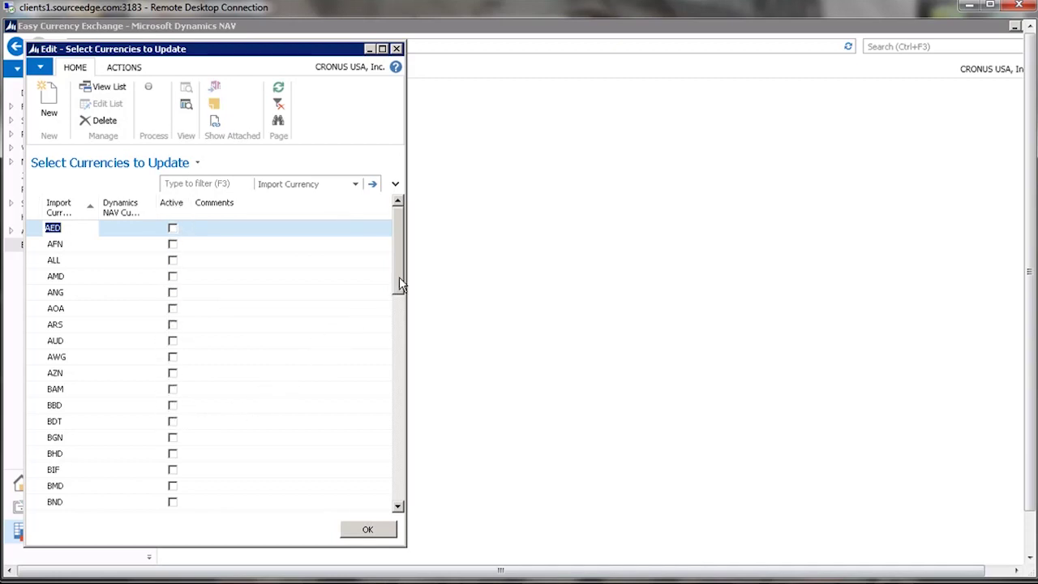
Step: Find the RUB currency in the Select Currencies to Update list and activate it
{"action": "left_click_drag", "start_coordinate": [403, 296], "coordinate": [402, 394]}
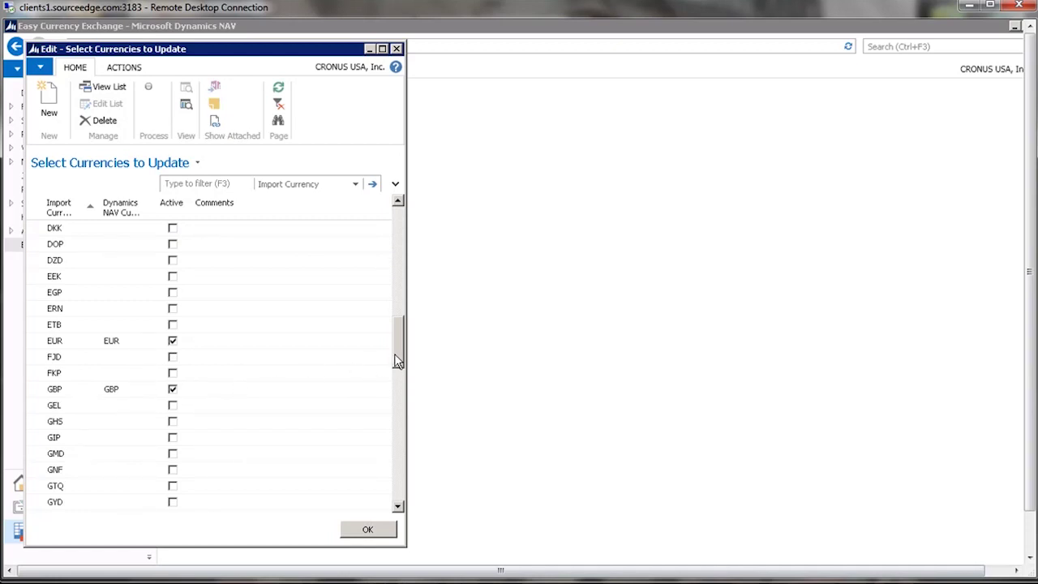
{"action": "left_click", "coordinate": [402, 460]}
{"action": "left_click_drag", "start_coordinate": [403, 460], "coordinate": [371, 362]}
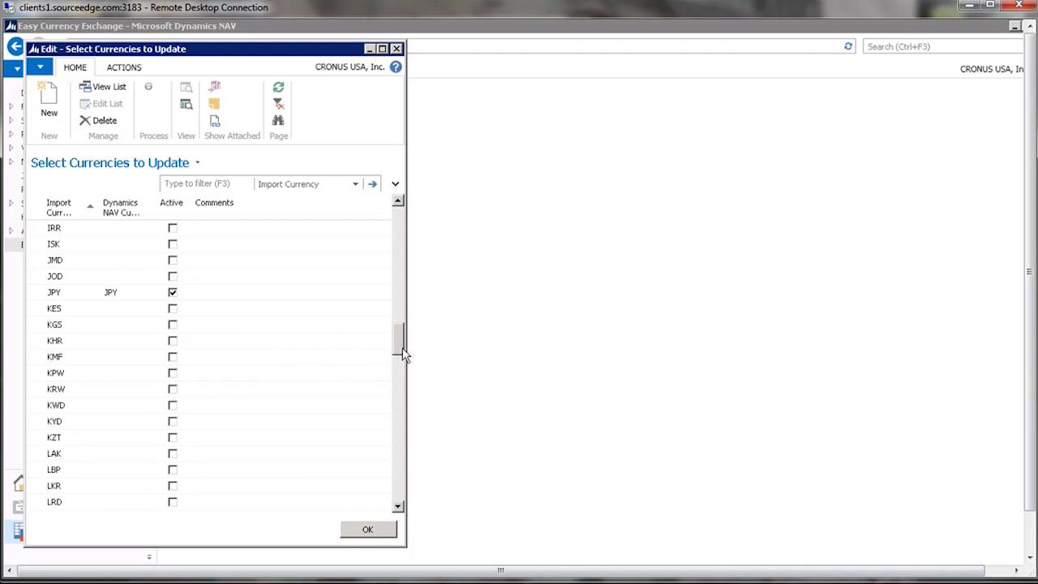
{"action": "left_click_drag", "start_coordinate": [404, 357], "coordinate": [316, 394]}
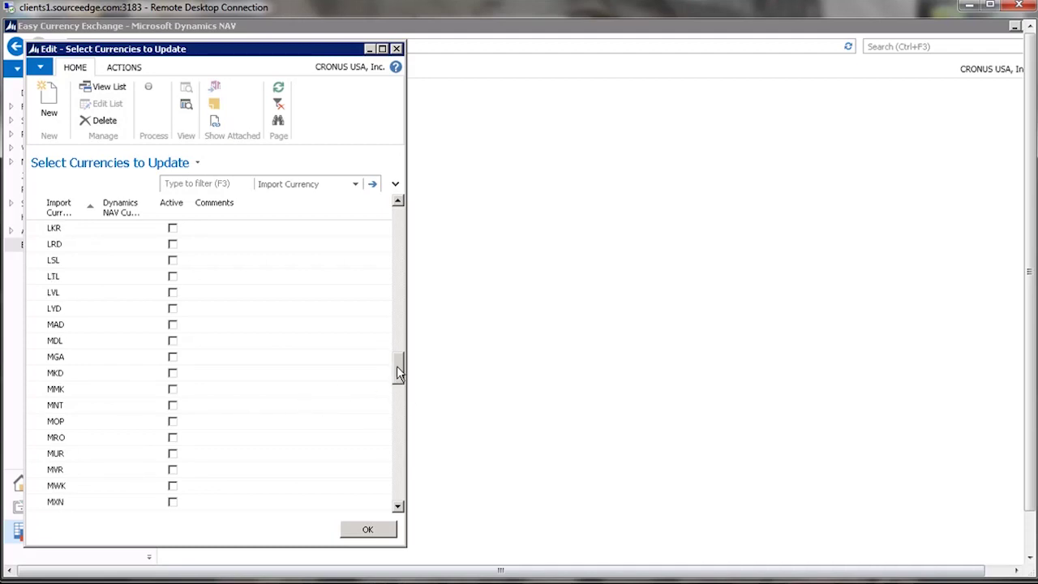
{"action": "scroll", "coordinate": [397, 375], "scroll_direction": "down", "scroll_amount": 2}
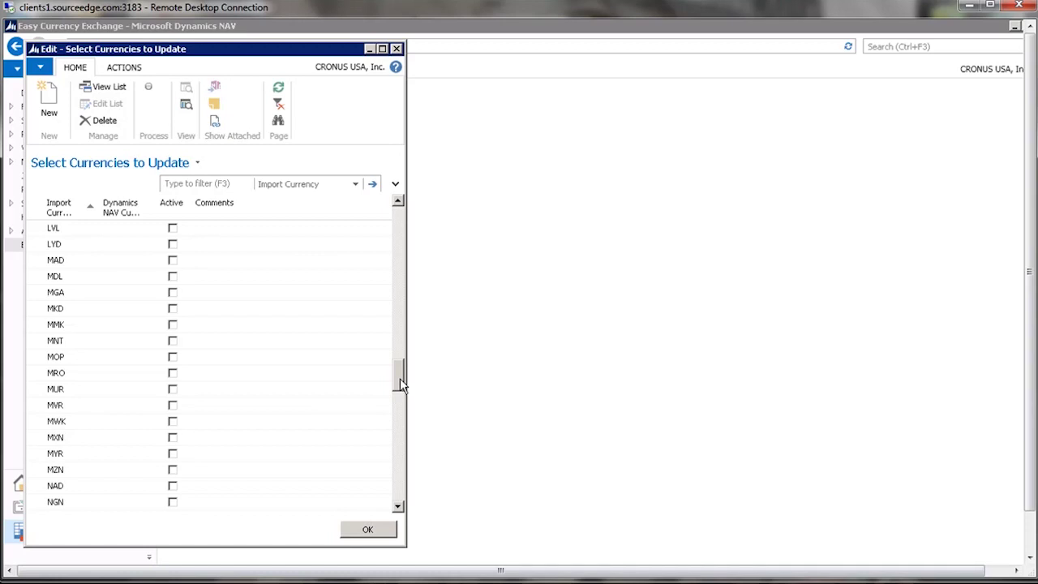
{"action": "left_click_drag", "start_coordinate": [400, 378], "coordinate": [397, 422]}
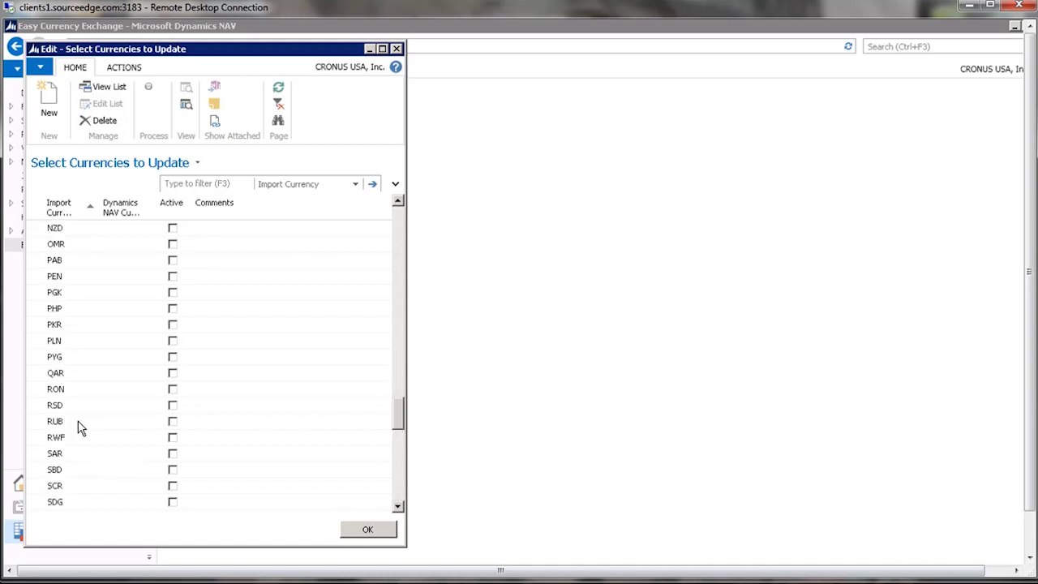
{"action": "left_click", "coordinate": [172, 424]}
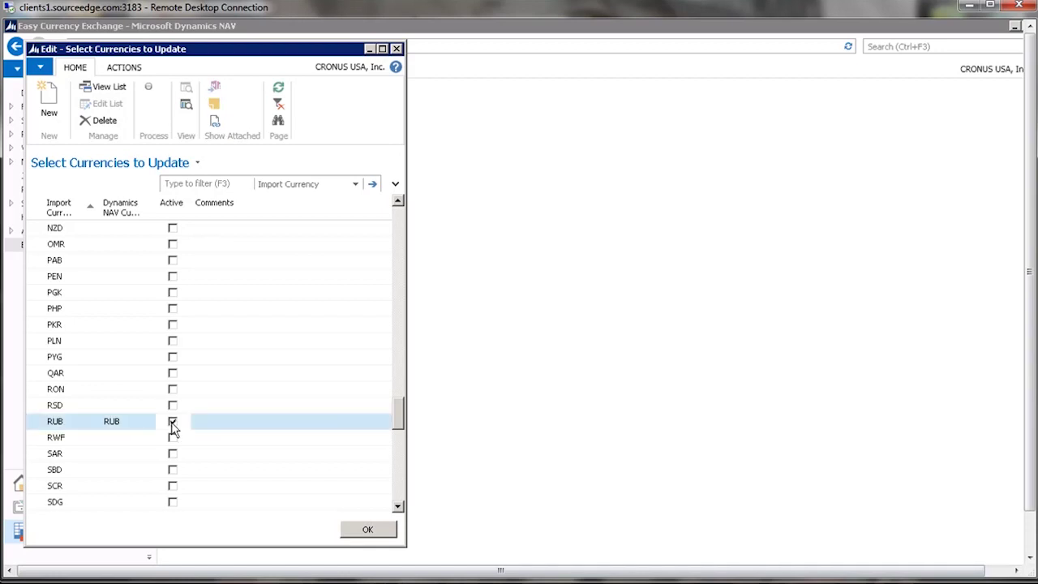
Step: Select RUB's import and Dynamics NAV currency codes and switch its Active setting off and on again
{"action": "left_click", "coordinate": [125, 425]}
{"action": "left_click", "coordinate": [60, 423]}
{"action": "left_click", "coordinate": [128, 429]}
{"action": "left_click", "coordinate": [171, 423]}
{"action": "left_click", "coordinate": [171, 423]}
{"action": "left_click", "coordinate": [121, 429]}
Step: Return to the start of the currency list and try to activate the ALL currency
{"action": "left_click_drag", "start_coordinate": [397, 430], "coordinate": [404, 217]}
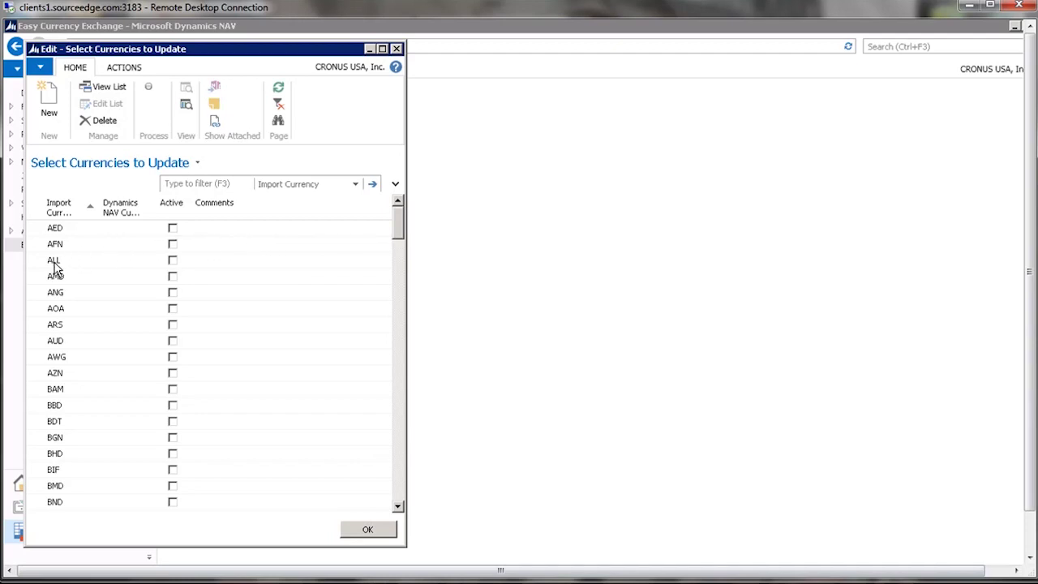
{"action": "left_click", "coordinate": [171, 260]}
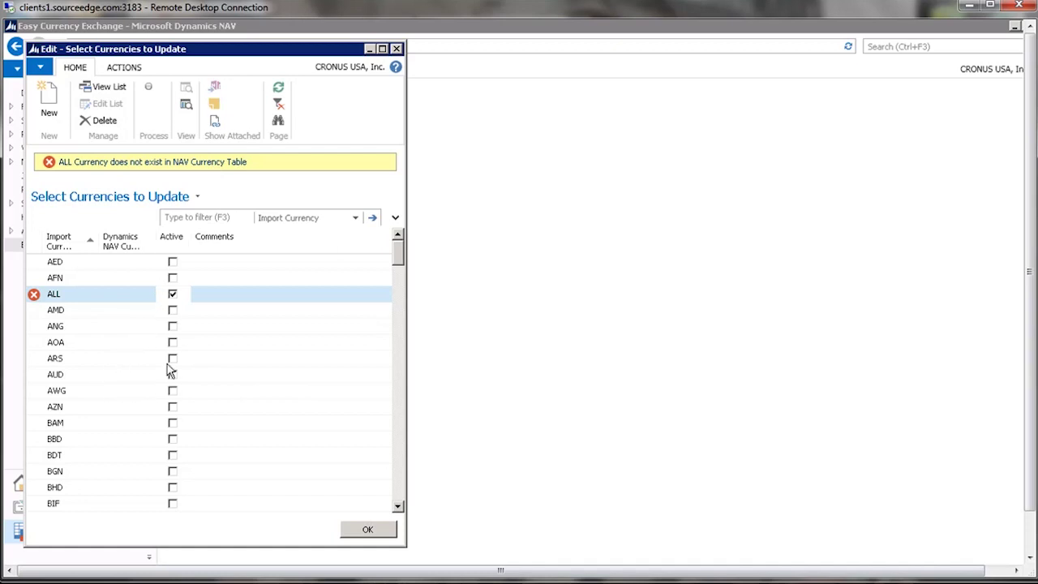
Step: Discard the attempted activation of the ALL currency in the Select Currencies to Update list
{"action": "left_click", "coordinate": [173, 294]}
{"action": "left_click", "coordinate": [174, 298]}
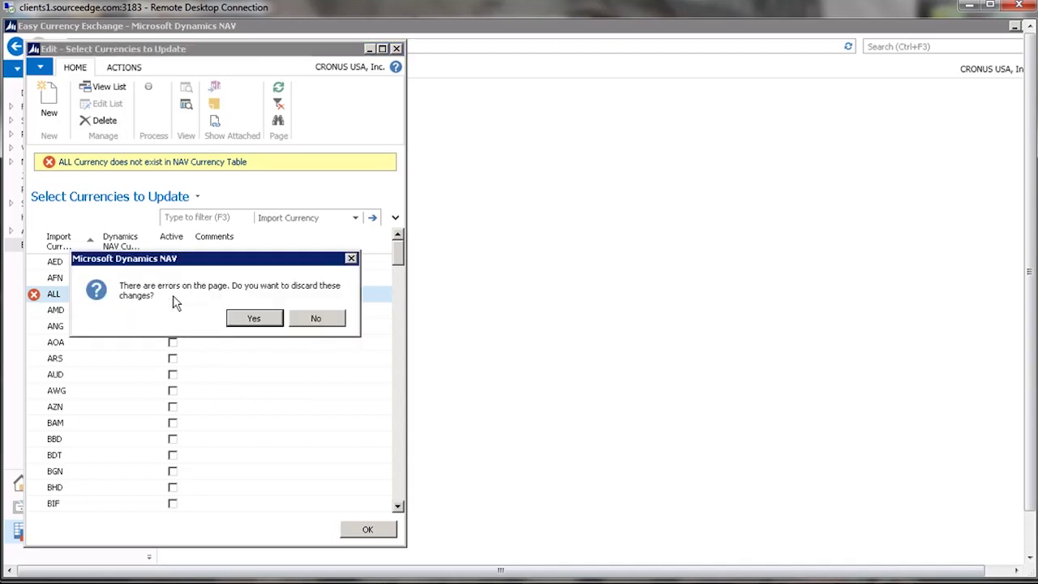
{"action": "left_click", "coordinate": [257, 318]}
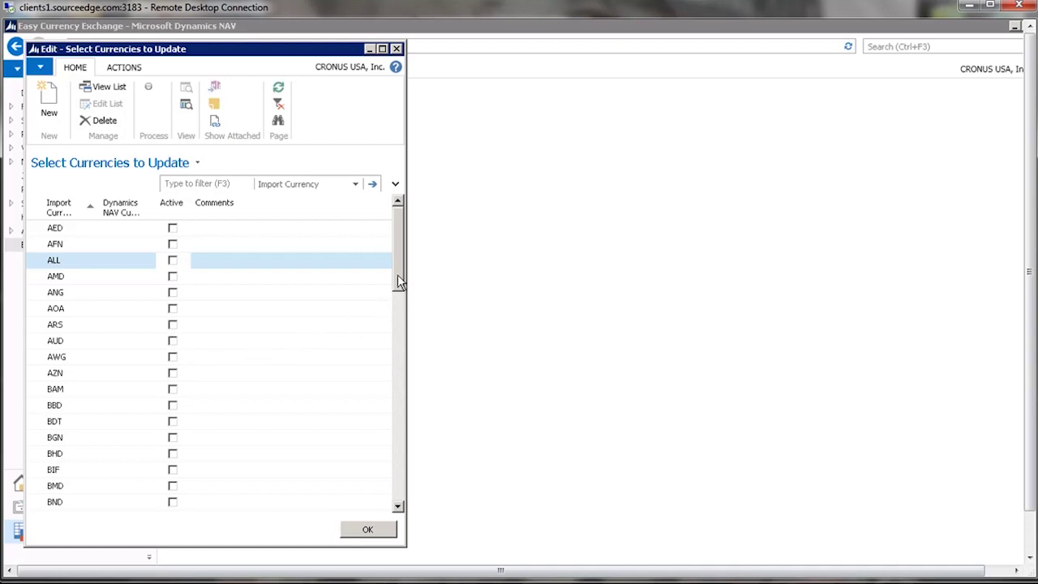
Step: Activate the CAD currency, deactivate it again and close the Select Currencies to Update list
{"action": "left_click_drag", "start_coordinate": [397, 276], "coordinate": [389, 352]}
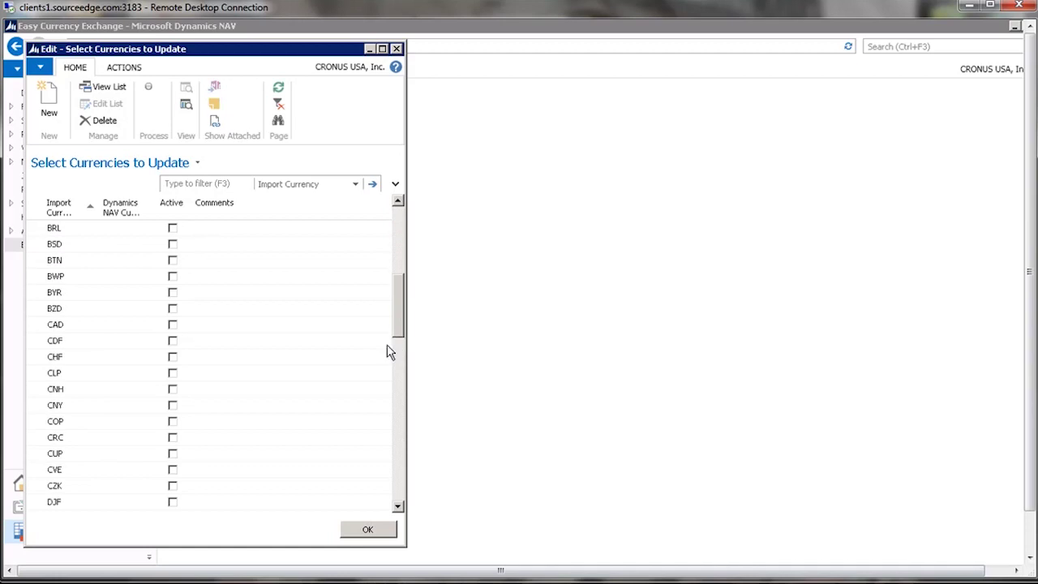
{"action": "left_click", "coordinate": [172, 327]}
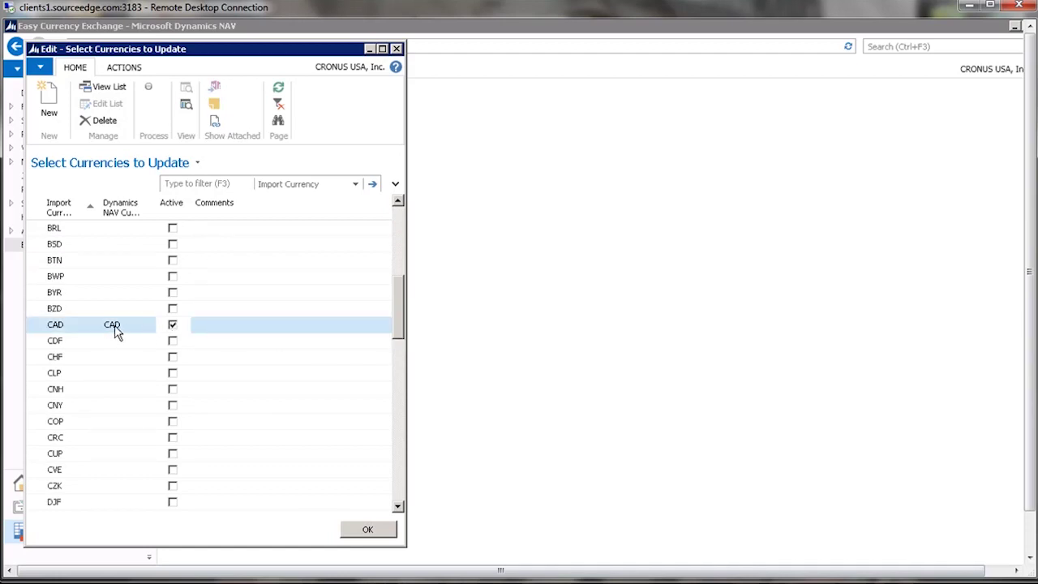
{"action": "left_click", "coordinate": [172, 326]}
{"action": "left_click", "coordinate": [398, 239]}
{"action": "key", "text": "Escape"}
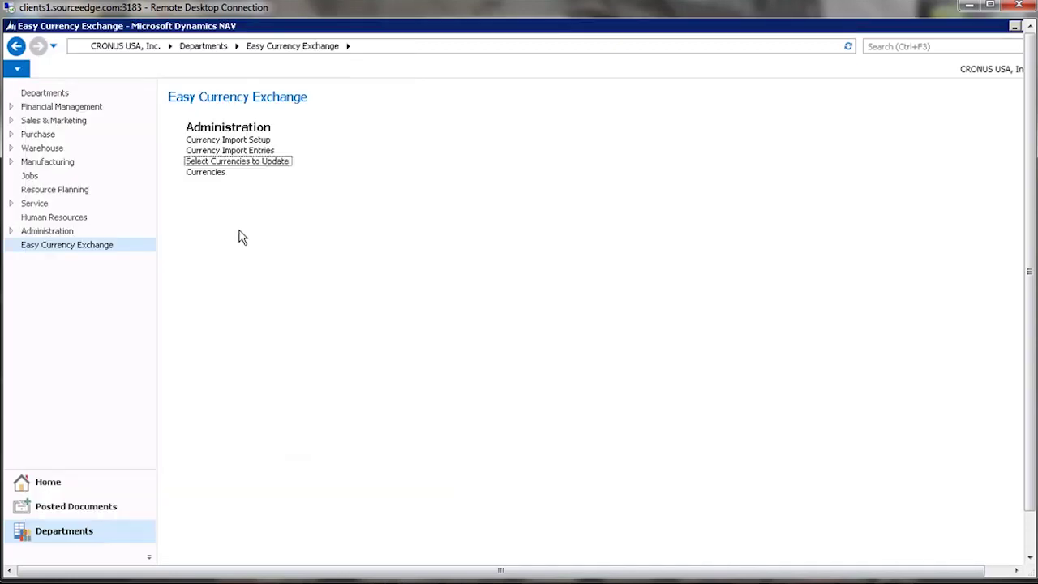
Step: Review the Currency Import Entries for CRONUS USA, Inc. and close them
{"action": "left_click", "coordinate": [219, 154]}
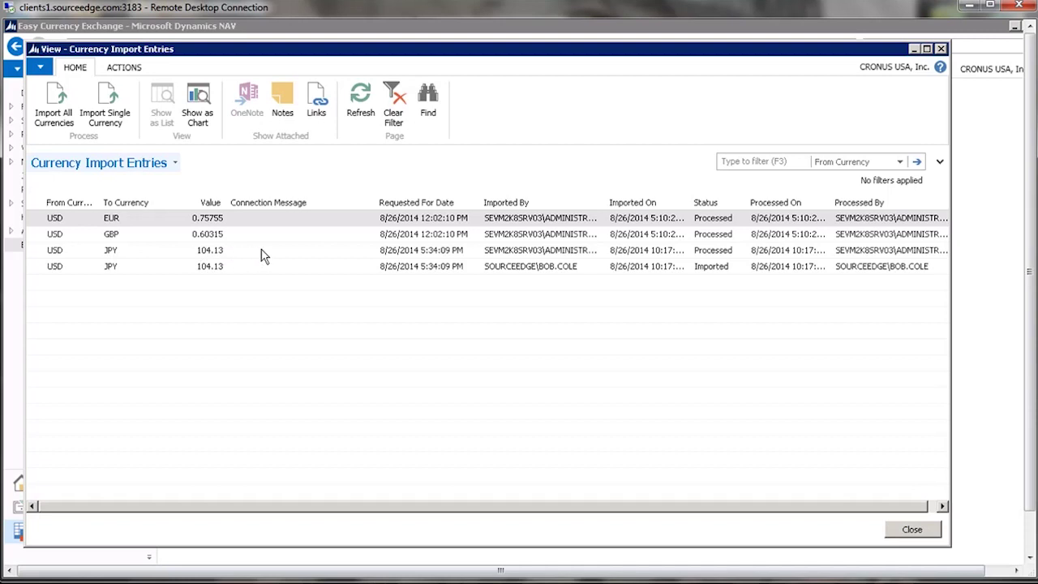
{"action": "key", "text": "Escape"}
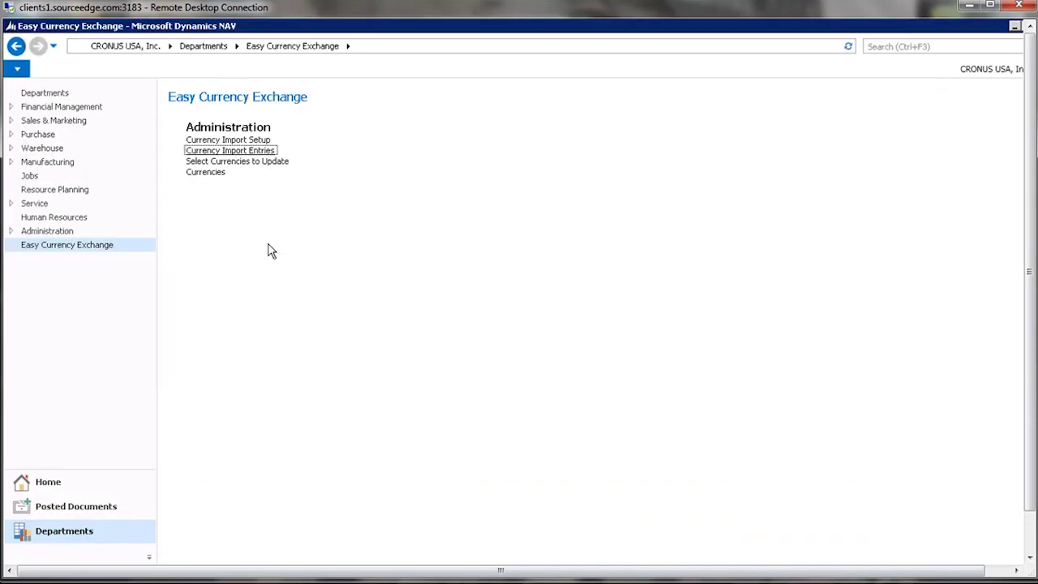
Step: Activate the CAD currency in the Select Currencies to Update list and close the list
{"action": "left_click", "coordinate": [236, 163]}
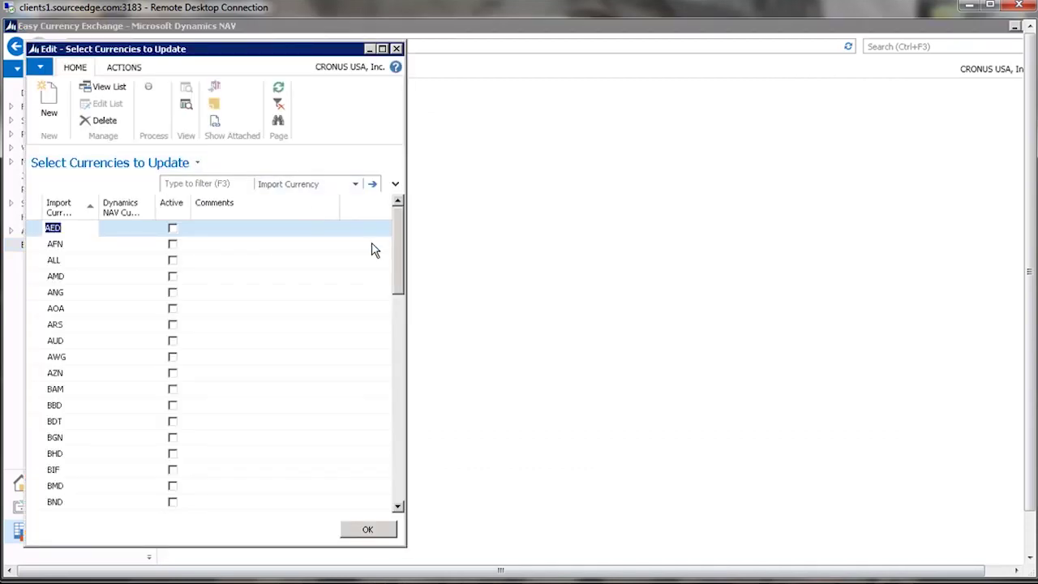
{"action": "left_click_drag", "start_coordinate": [399, 263], "coordinate": [399, 332]}
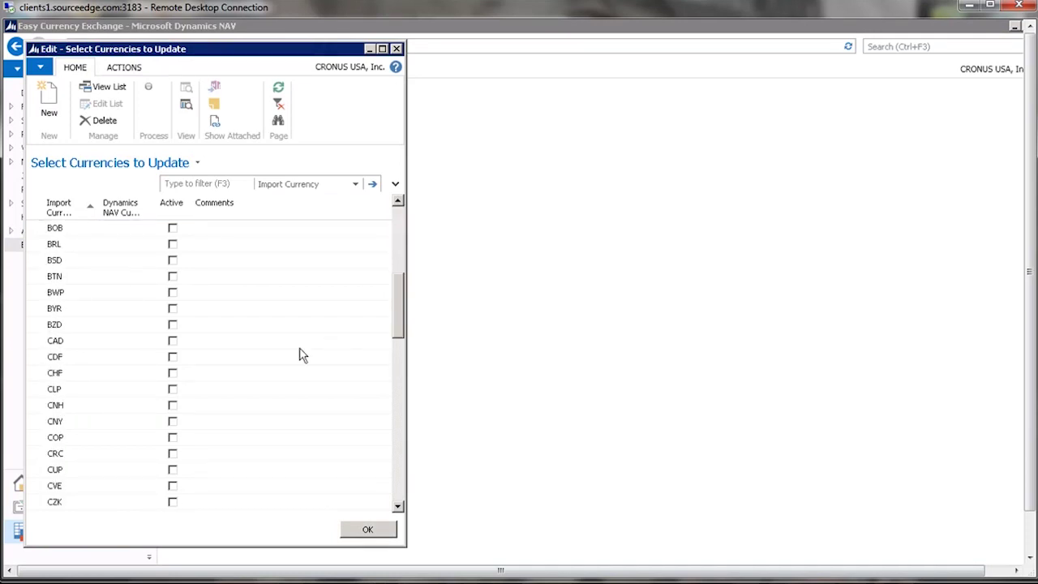
{"action": "left_click", "coordinate": [172, 341]}
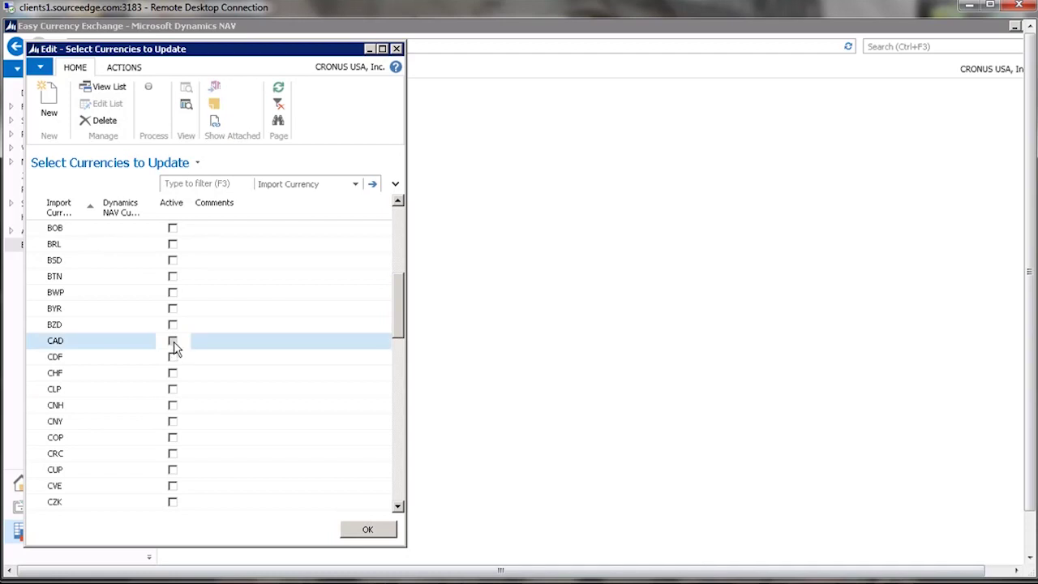
{"action": "left_click", "coordinate": [362, 528]}
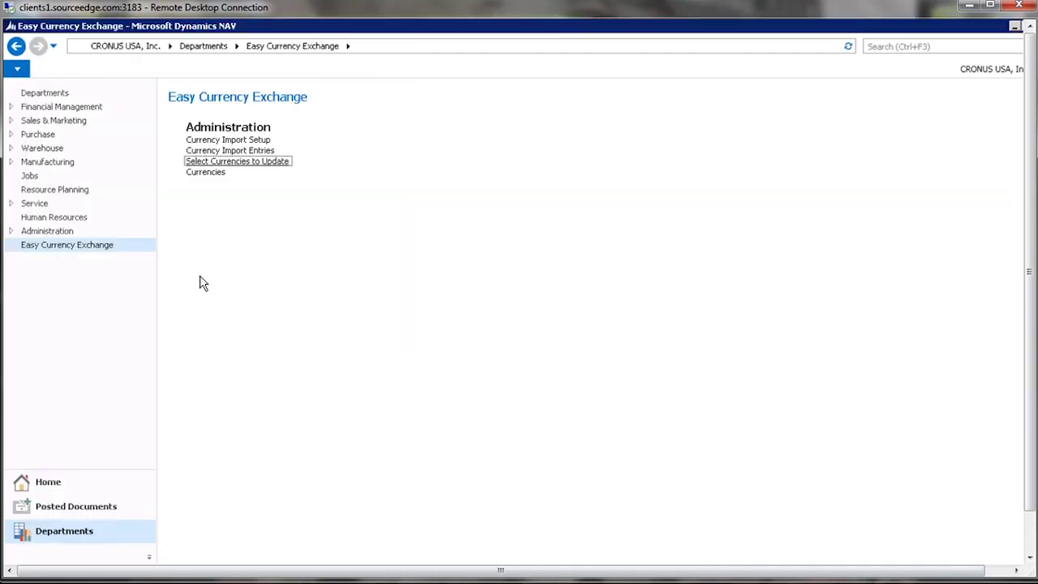
Step: Import the exchange rate for the single currency CAD from the Currency Import Entries and close the entries
{"action": "left_click", "coordinate": [225, 151]}
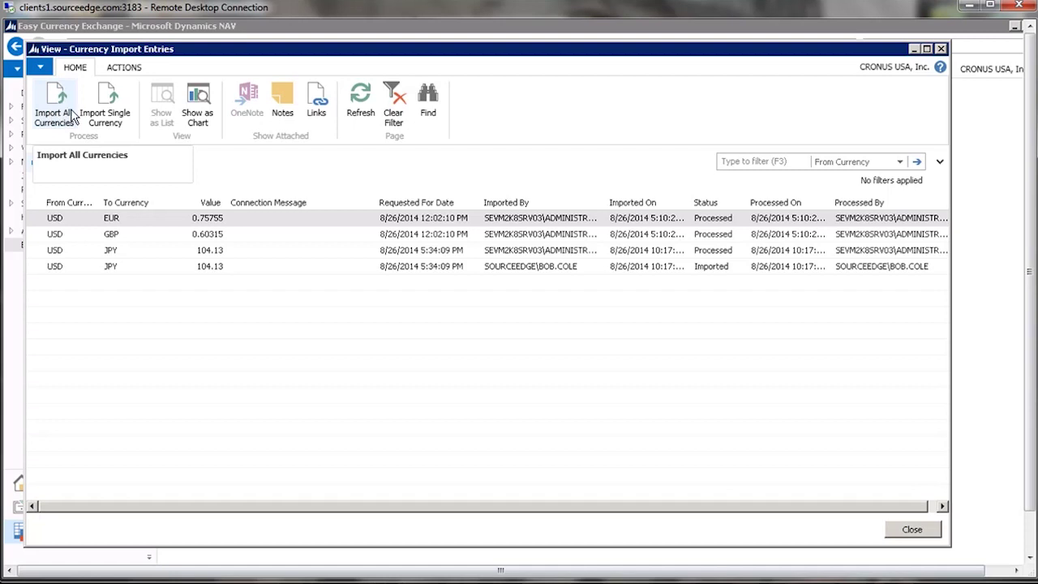
{"action": "left_click", "coordinate": [108, 116]}
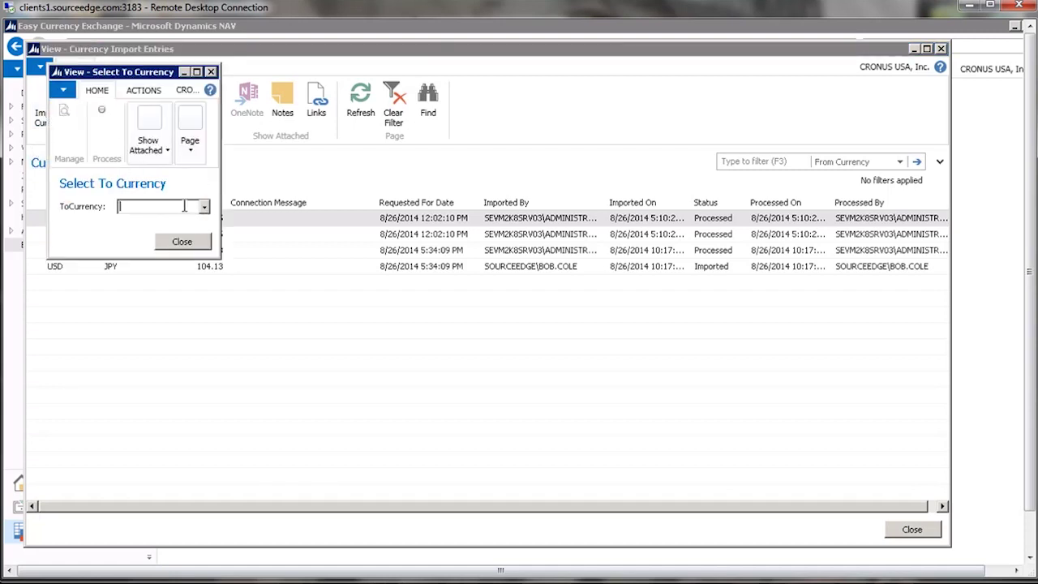
{"action": "type", "text": "cad"}
{"action": "key", "text": "Tab"}
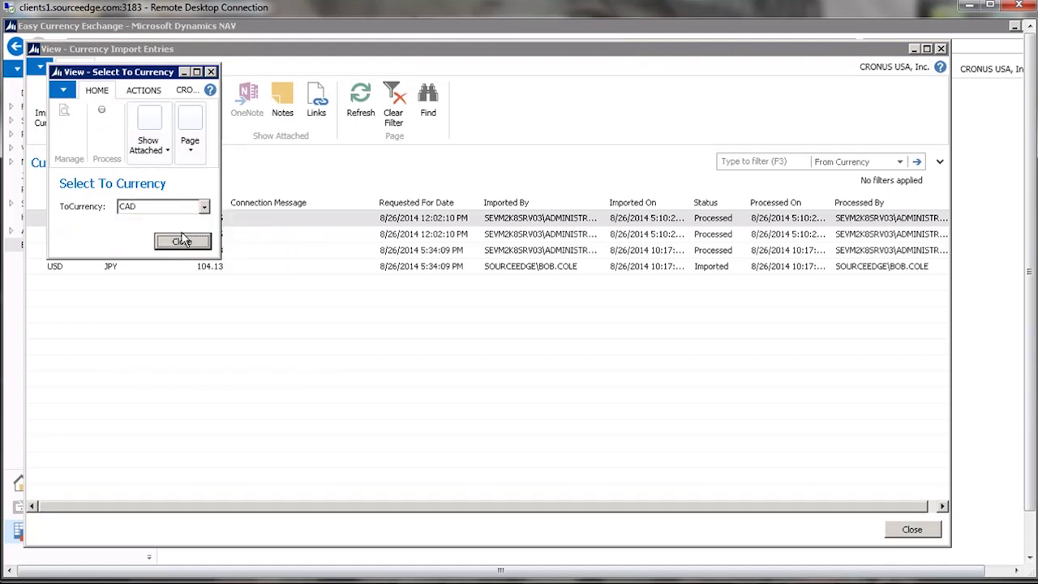
{"action": "left_click", "coordinate": [181, 242]}
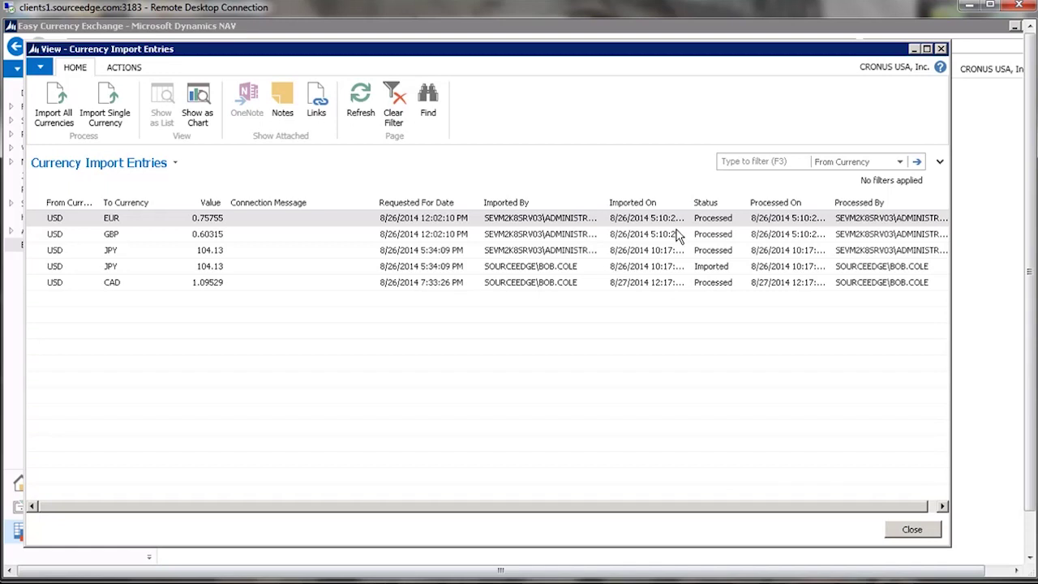
{"action": "key", "text": "Escape"}
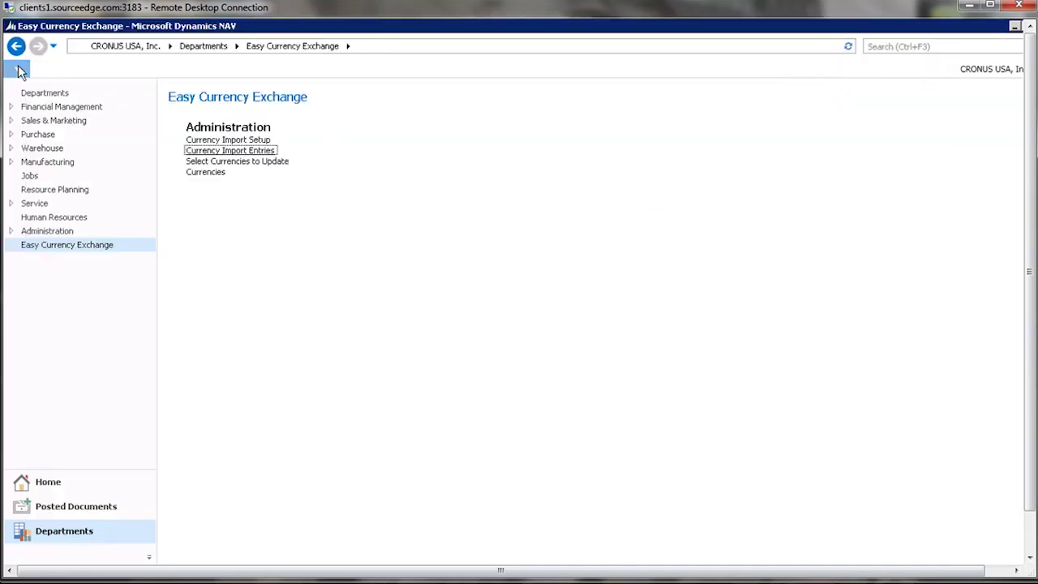
Step: Switch the active company to CRONUS Canada, Inc. and dismiss the demonstration company notice
{"action": "left_click", "coordinate": [20, 70]}
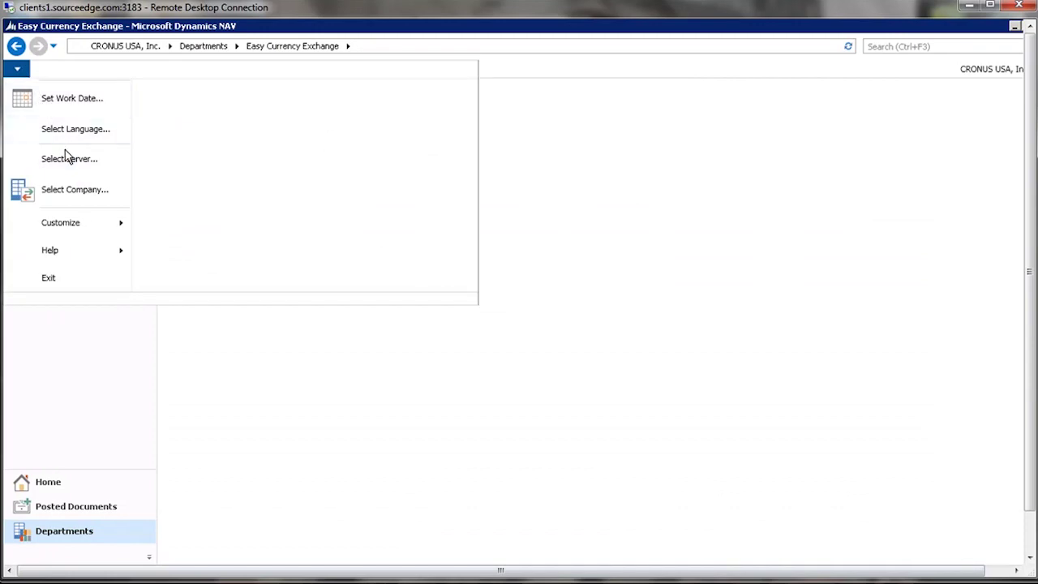
{"action": "left_click", "coordinate": [73, 192]}
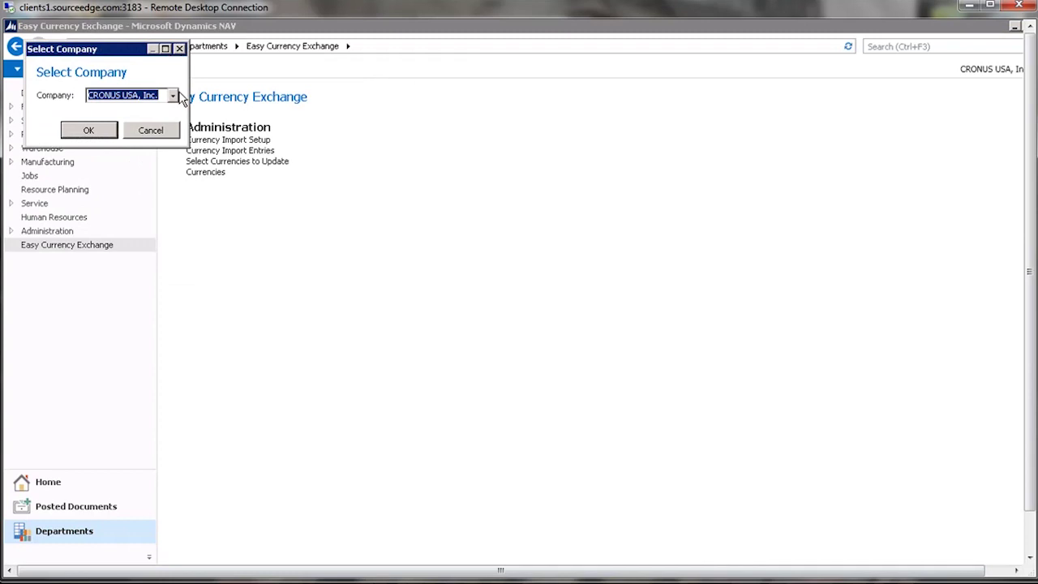
{"action": "left_click", "coordinate": [172, 96]}
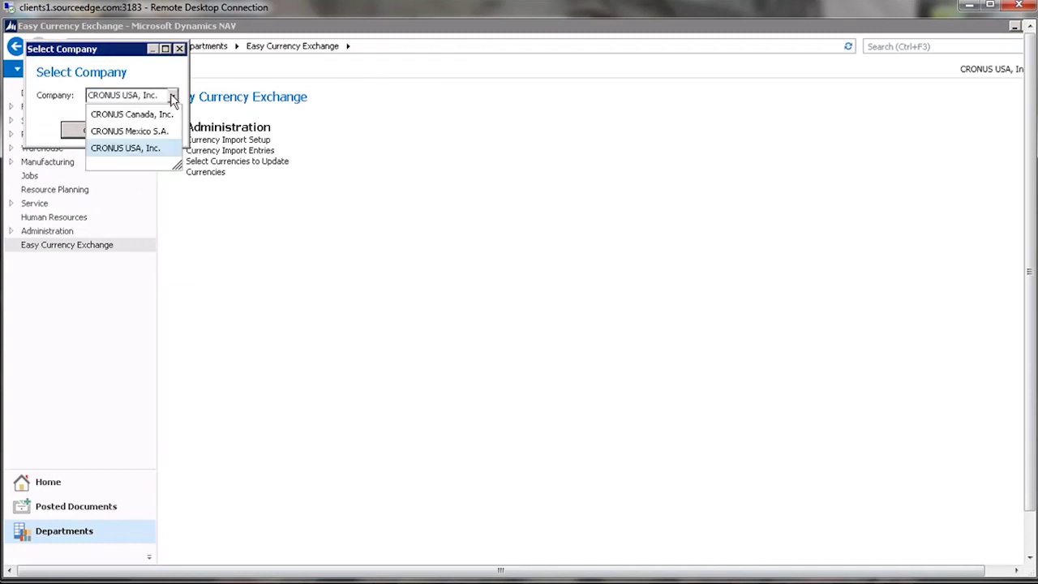
{"action": "left_click", "coordinate": [134, 115]}
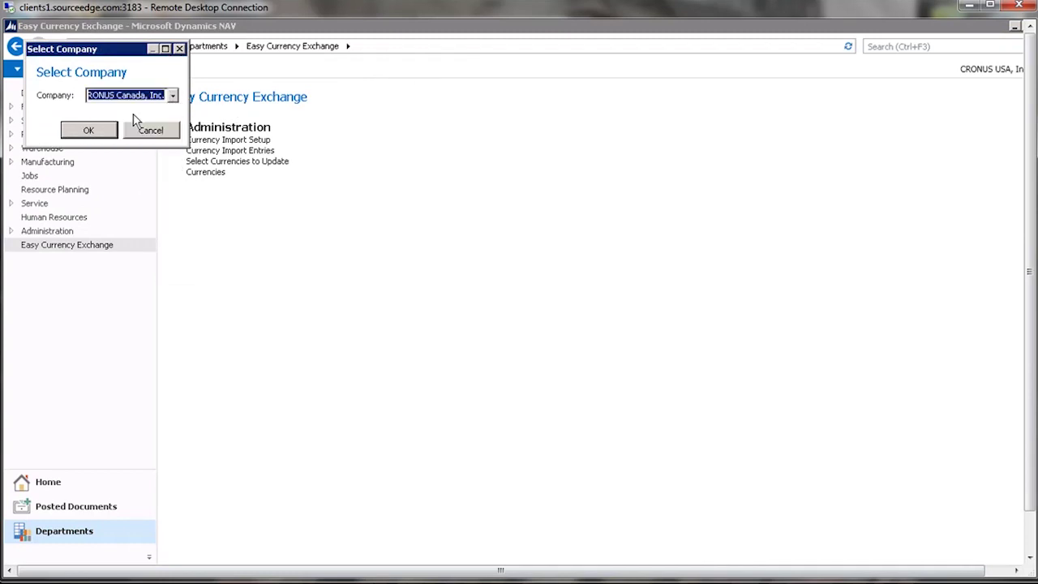
{"action": "left_click", "coordinate": [92, 132]}
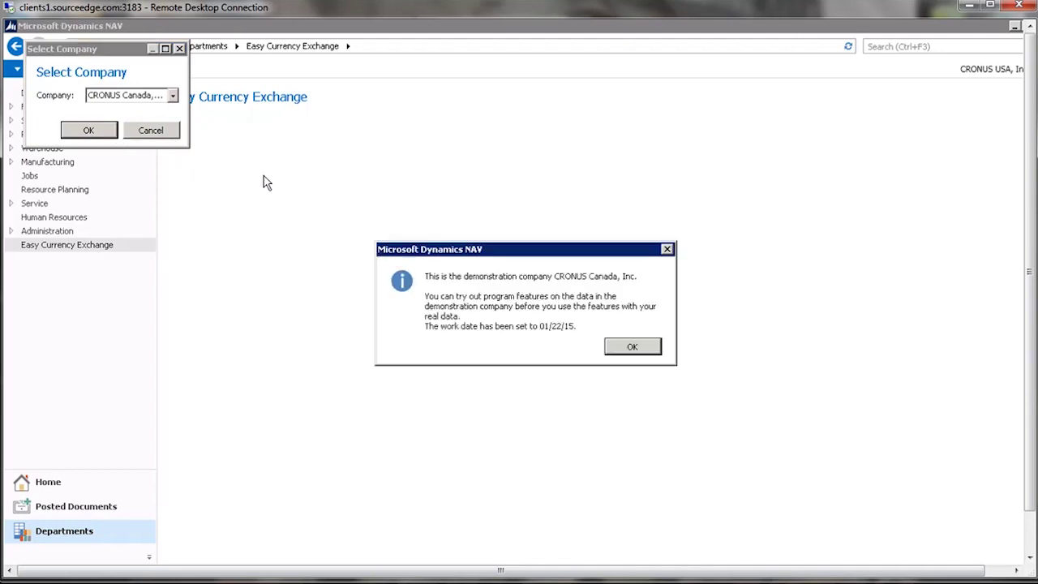
{"action": "left_click", "coordinate": [632, 347]}
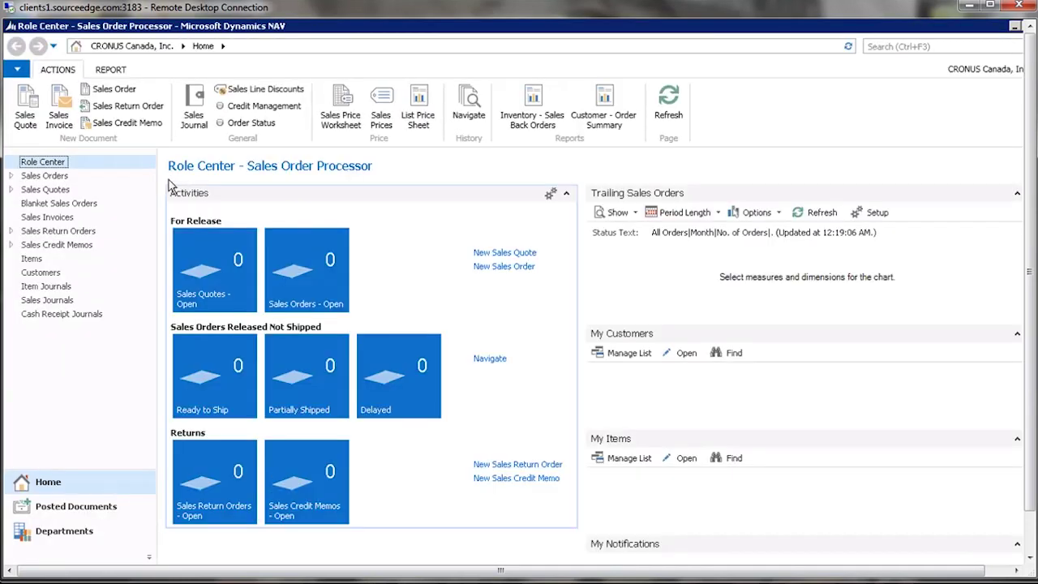
Step: Go to the Easy Currency Exchange department and check the base currency in the Currency Import Setup
{"action": "left_click", "coordinate": [64, 537]}
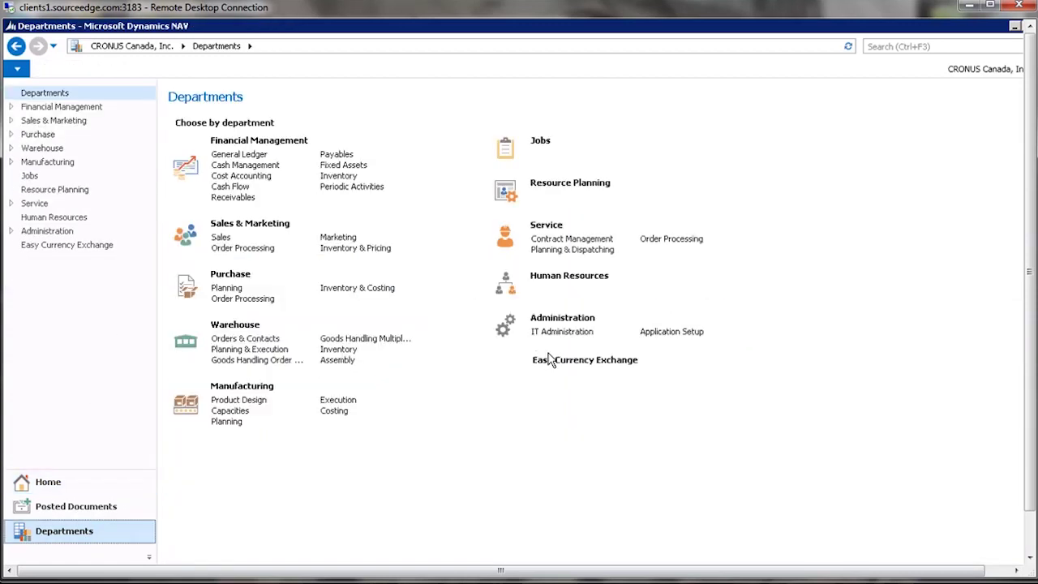
{"action": "left_click", "coordinate": [552, 366]}
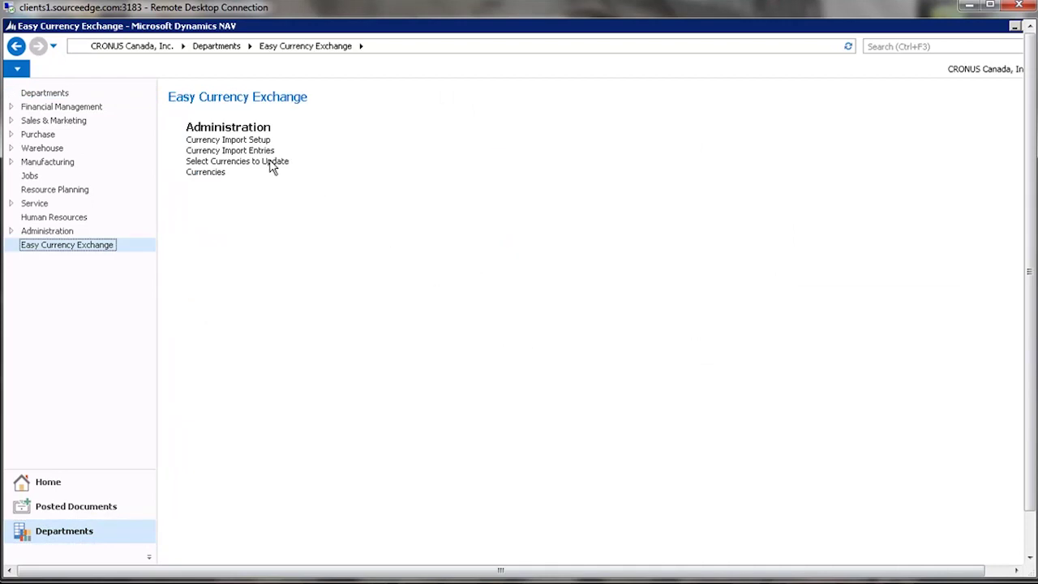
{"action": "left_click", "coordinate": [227, 140]}
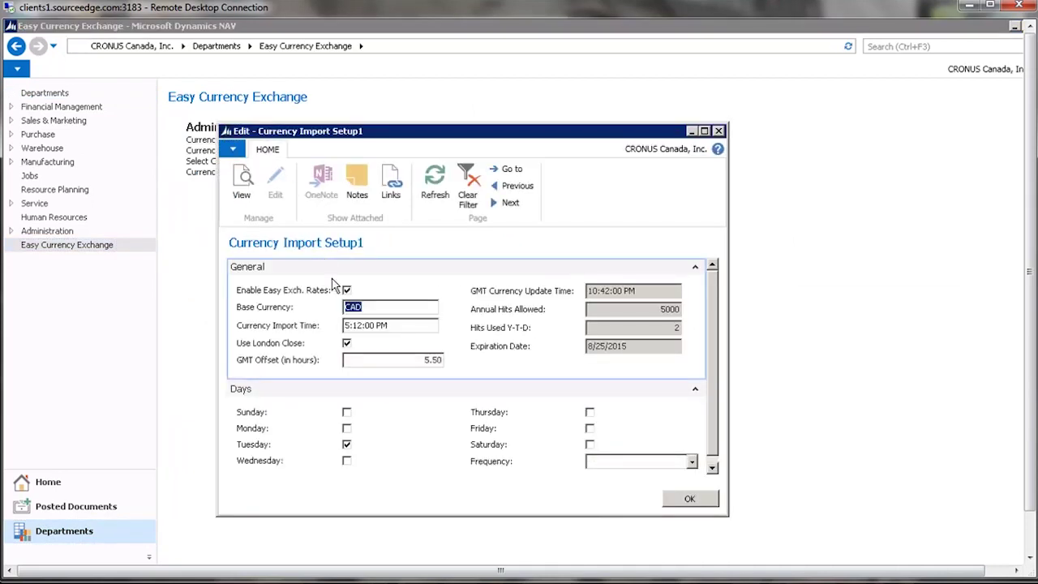
{"action": "left_click", "coordinate": [371, 306]}
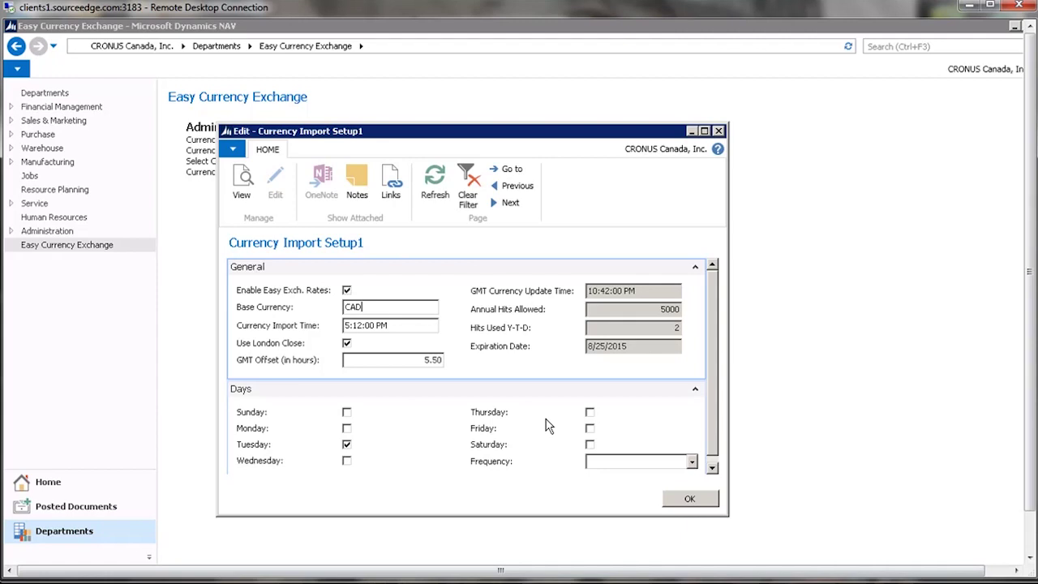
{"action": "key", "text": "Escape"}
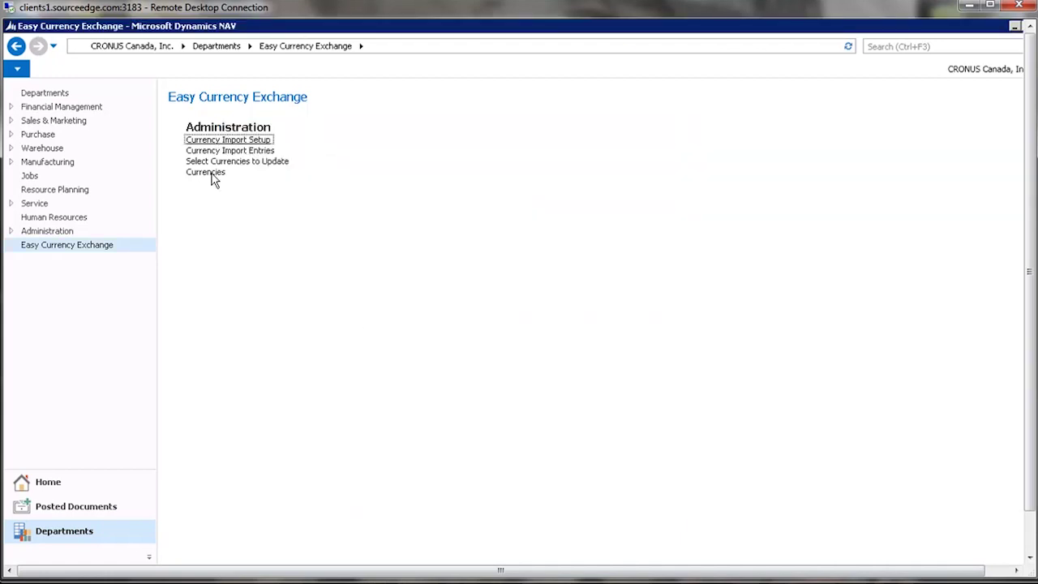
Step: Check the USD entry in the Canadian company's Select Currencies to Update list and close the list
{"action": "left_click", "coordinate": [211, 162]}
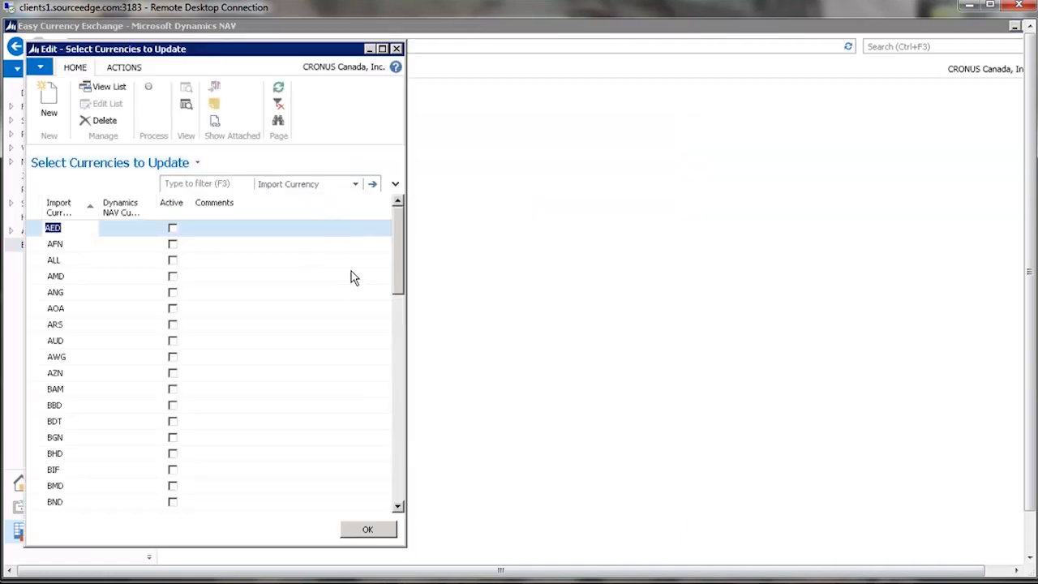
{"action": "left_click_drag", "start_coordinate": [405, 265], "coordinate": [396, 499]}
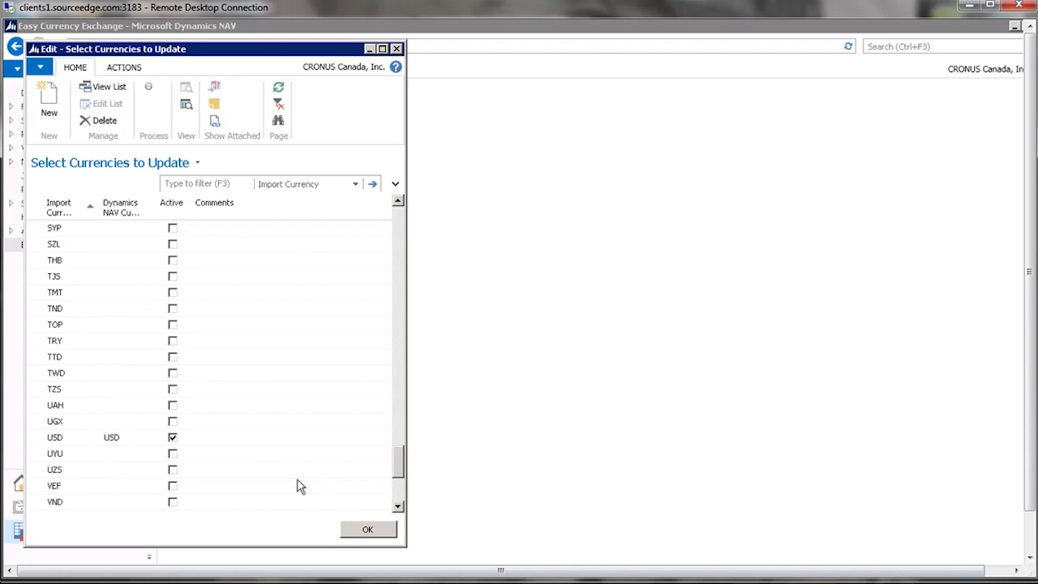
{"action": "left_click", "coordinate": [123, 428]}
{"action": "key", "text": "Escape"}
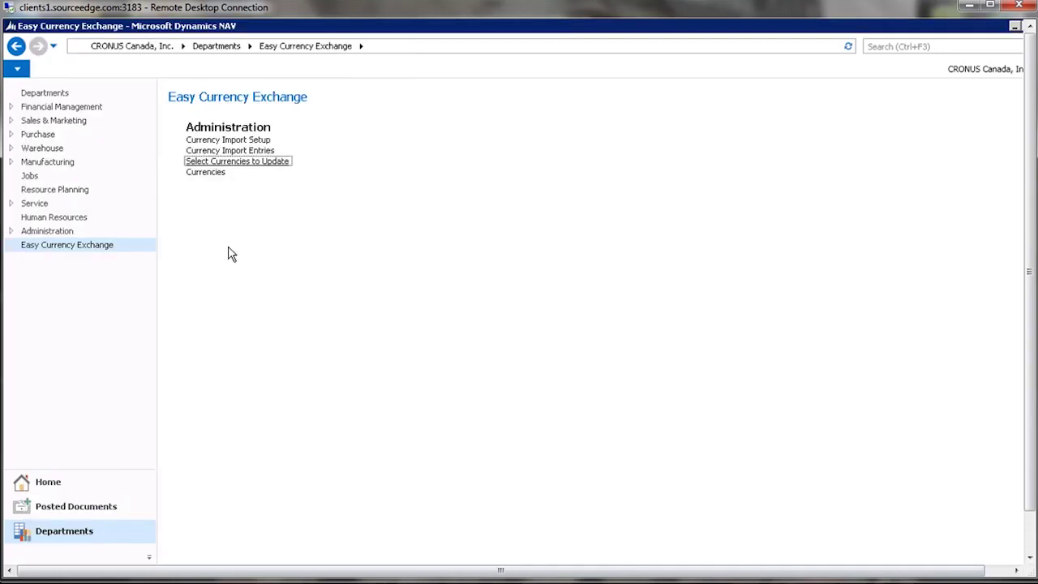
Step: Review the Canadian company's Currency Import Entries and its Currency Import Setup, closing each one
{"action": "left_click", "coordinate": [225, 153]}
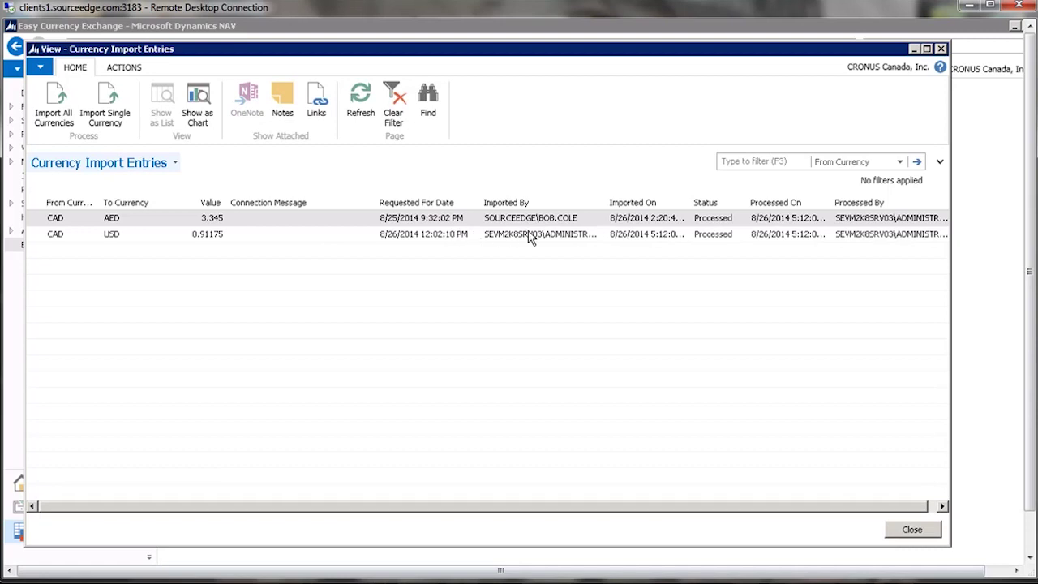
{"action": "key", "text": "Escape"}
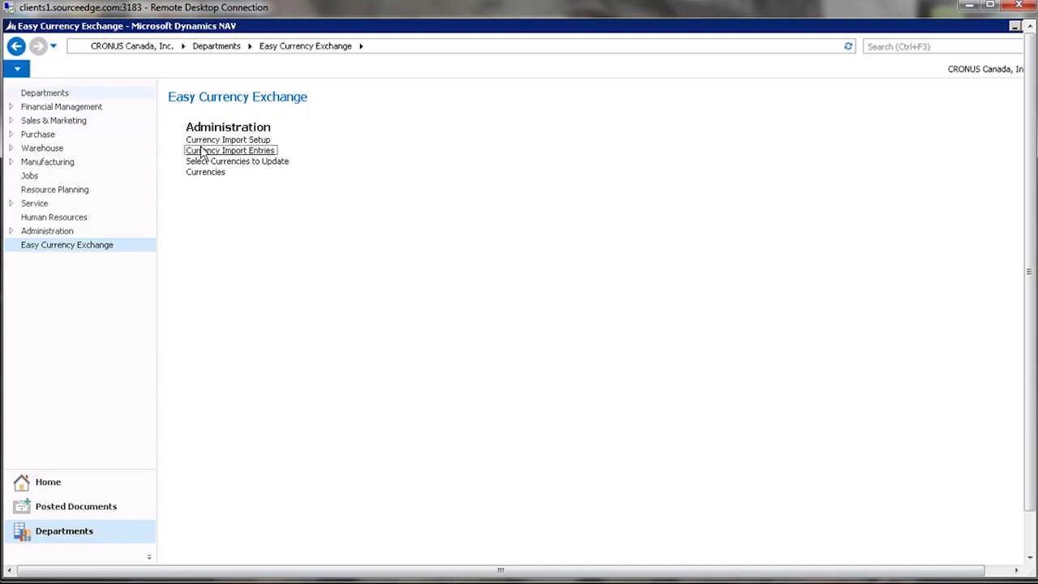
{"action": "left_click", "coordinate": [227, 139]}
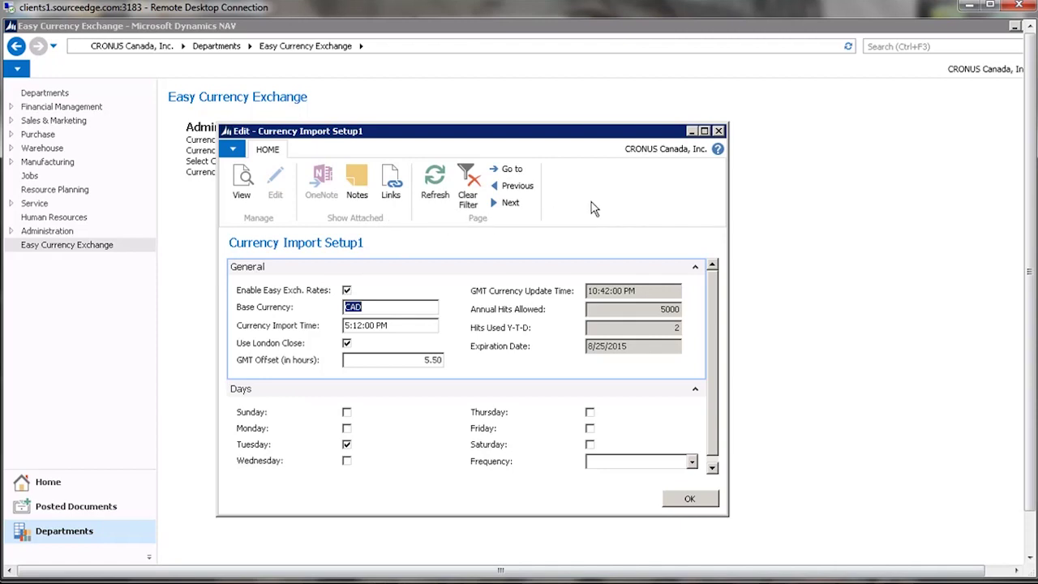
{"action": "key", "text": "Escape"}
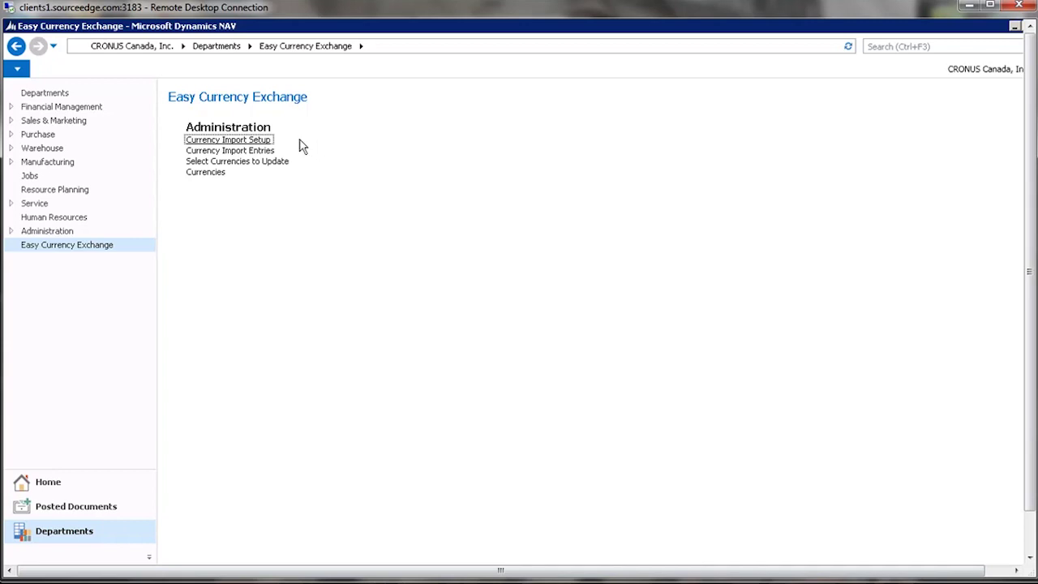
{"action": "mouse_move", "coordinate": [215, 577]}
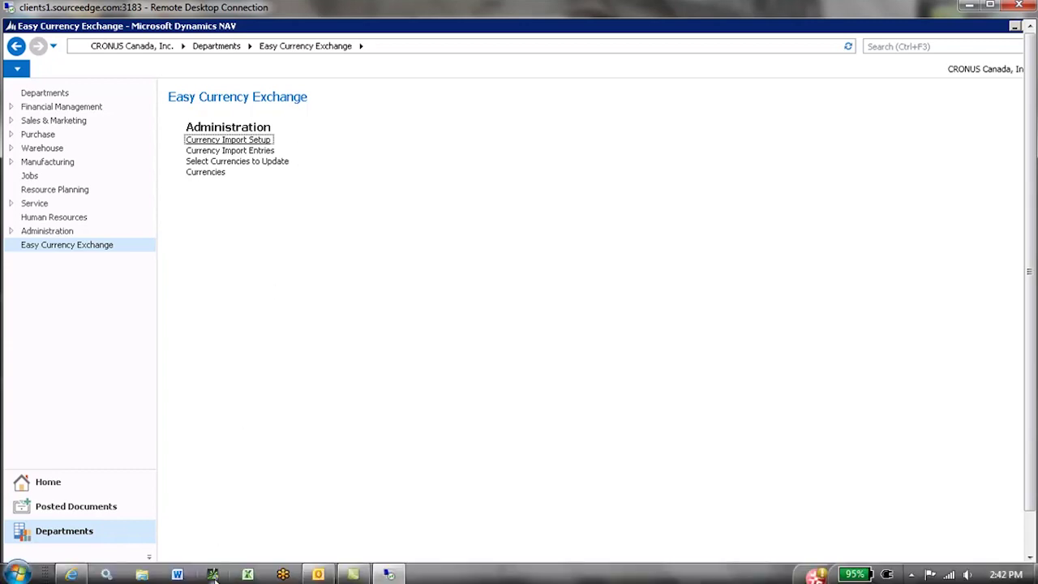
{"action": "left_click", "coordinate": [71, 574]}
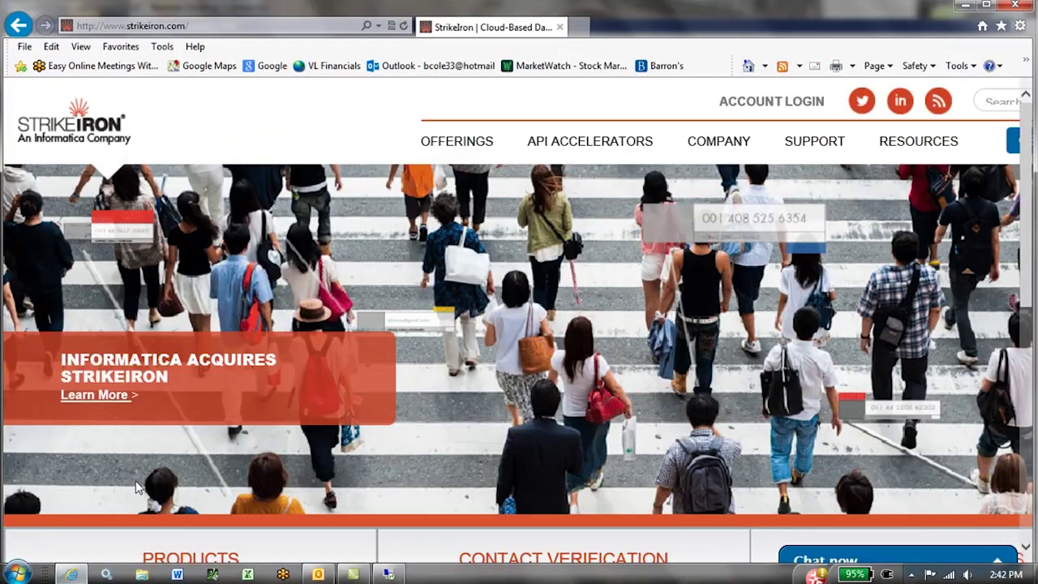
{"action": "left_click", "coordinate": [130, 49]}
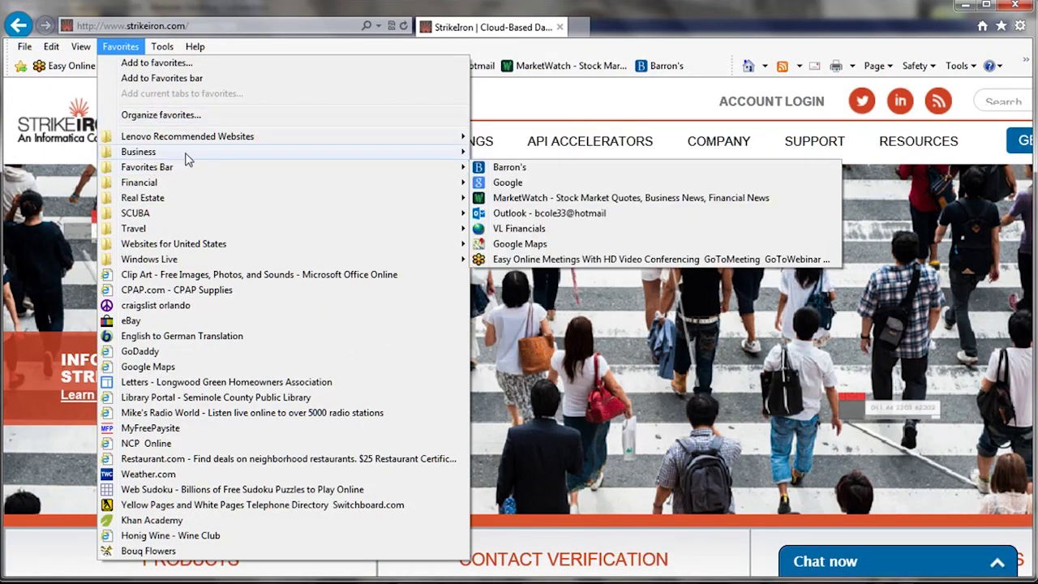
{"action": "mouse_move", "coordinate": [296, 152]}
{"action": "left_click", "coordinate": [490, 168]}
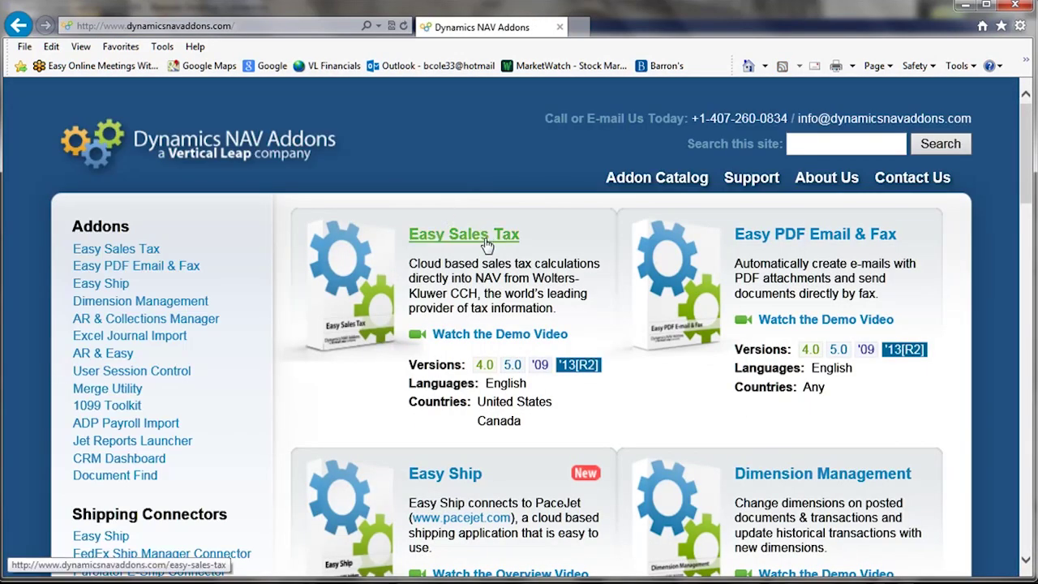